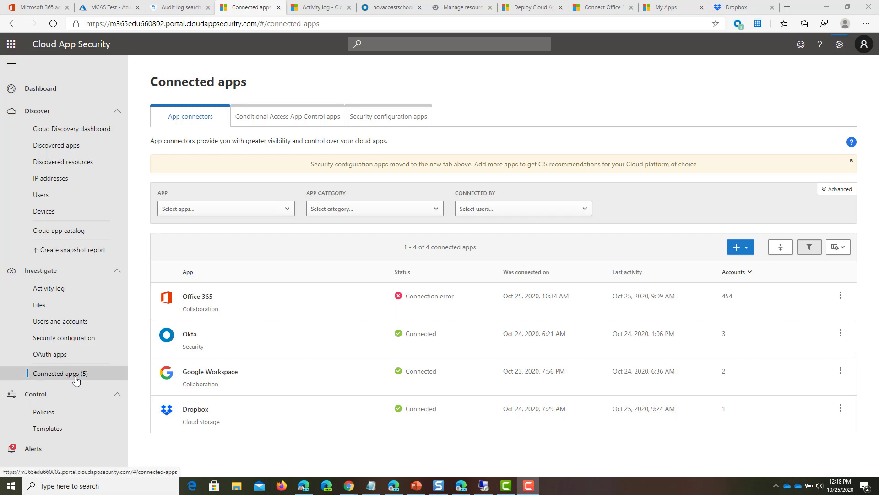
Step: Add a Google Workspace connection named Google-1, then go to the Google Cloud resource manager tab
left_click(741, 250)
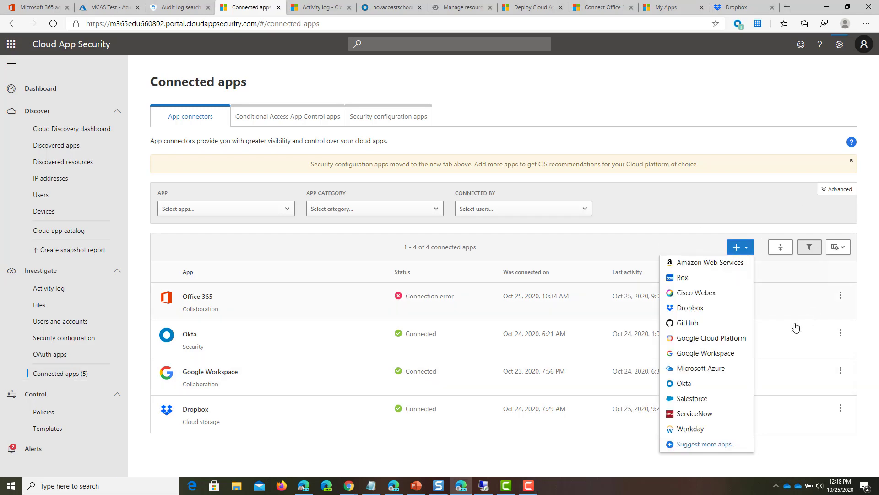
left_click(724, 353)
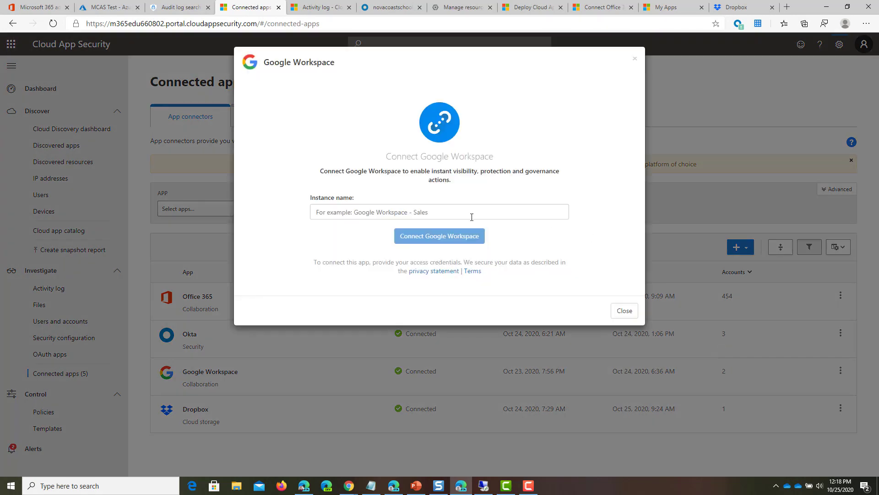
left_click(471, 215)
type("Googl")
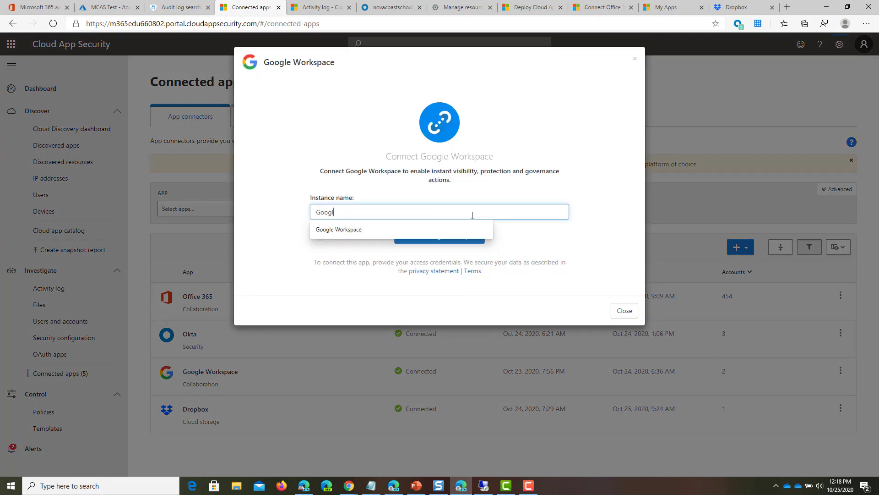
type("e-1")
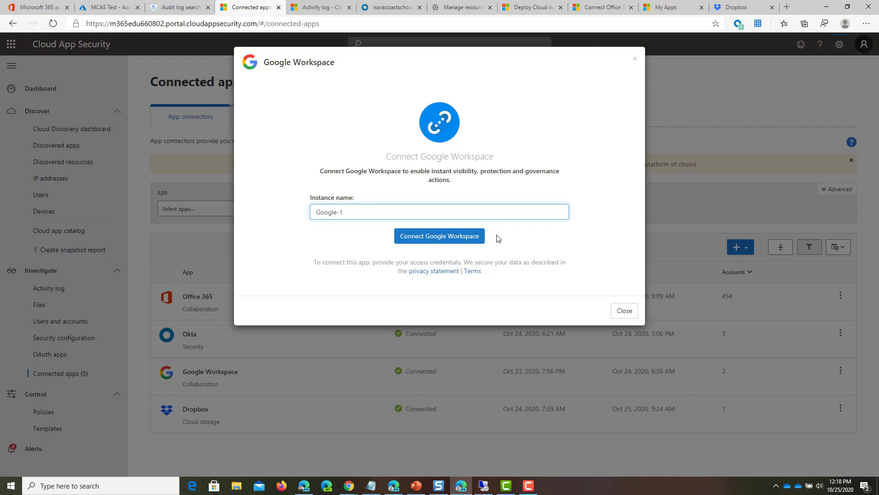
left_click(466, 237)
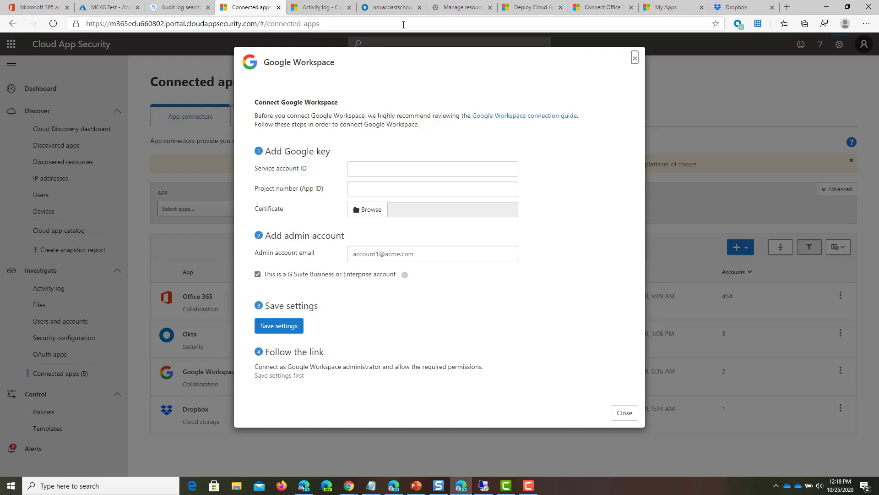
left_click(461, 7)
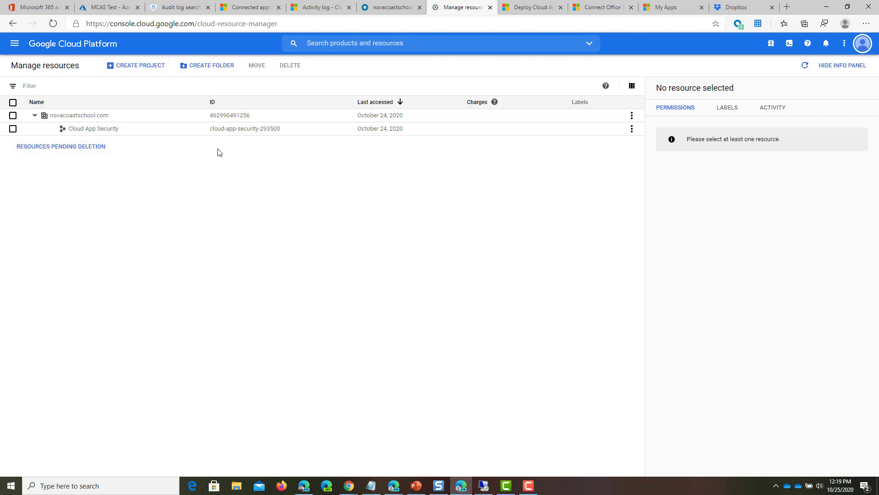
Step: Create project MCAS Demo under novacoastschool.com and switch to it
left_click(141, 67)
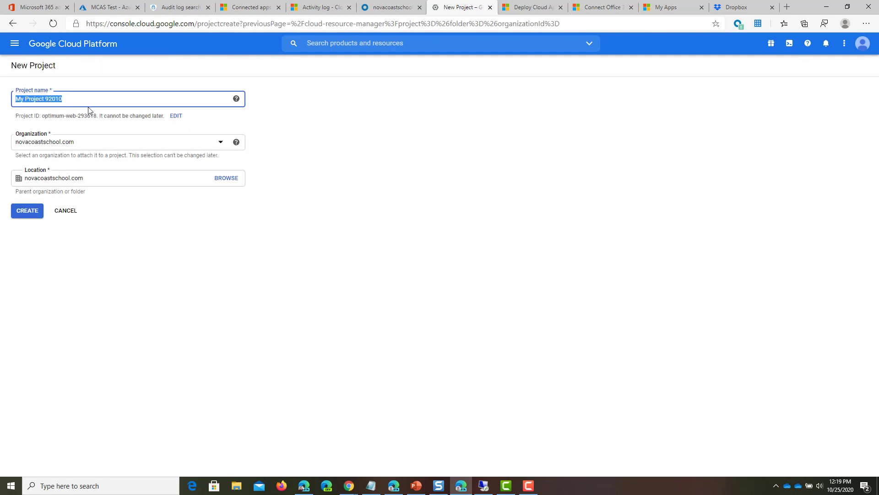
type("MCAS Demo")
left_click(154, 143)
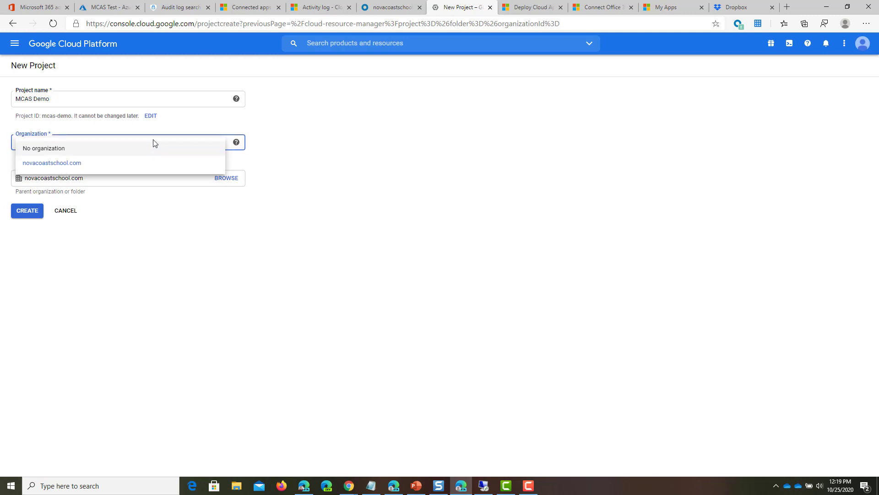
left_click(238, 134)
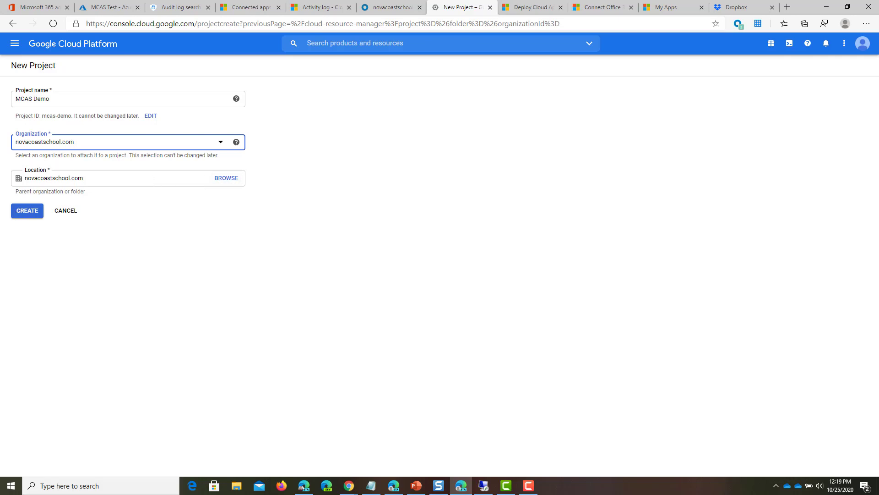
left_click(32, 210)
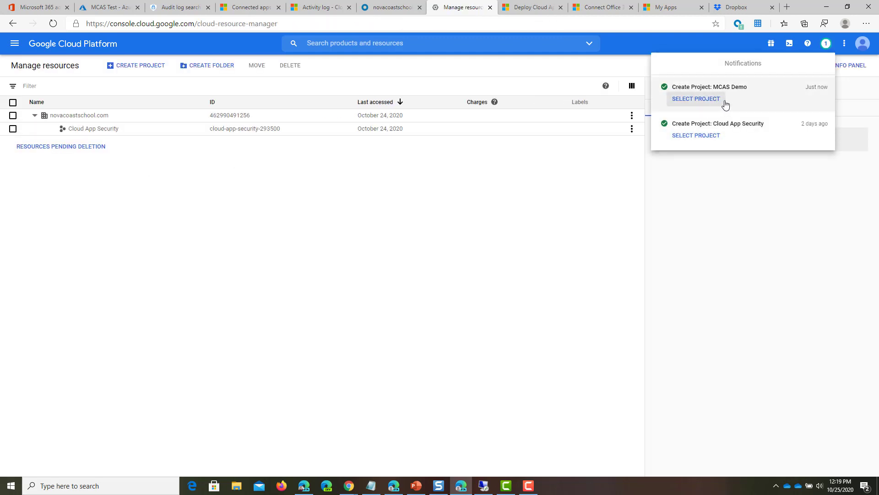
left_click(715, 104)
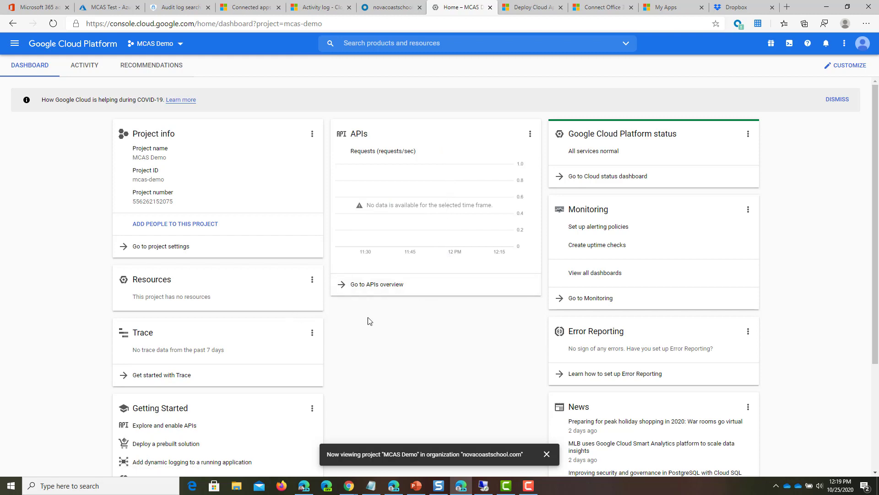
Step: Search the API library for Admin SDK and enable it for MCAS Demo
left_click(371, 282)
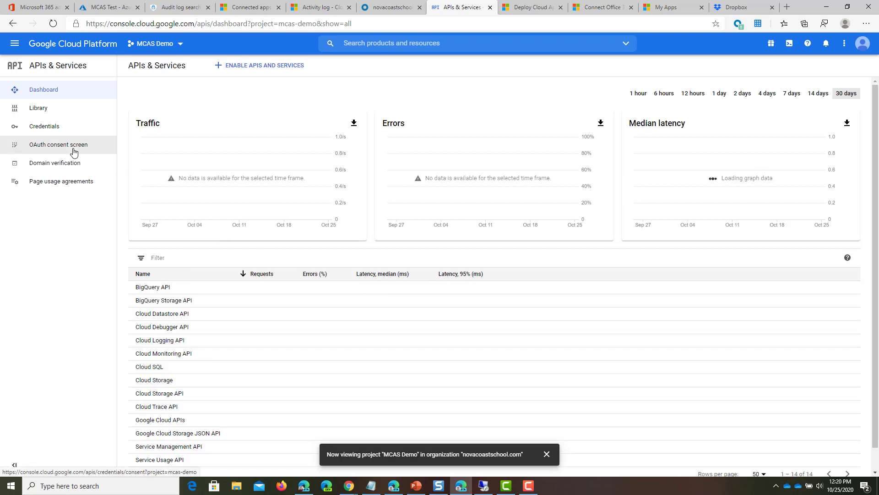
left_click(88, 115)
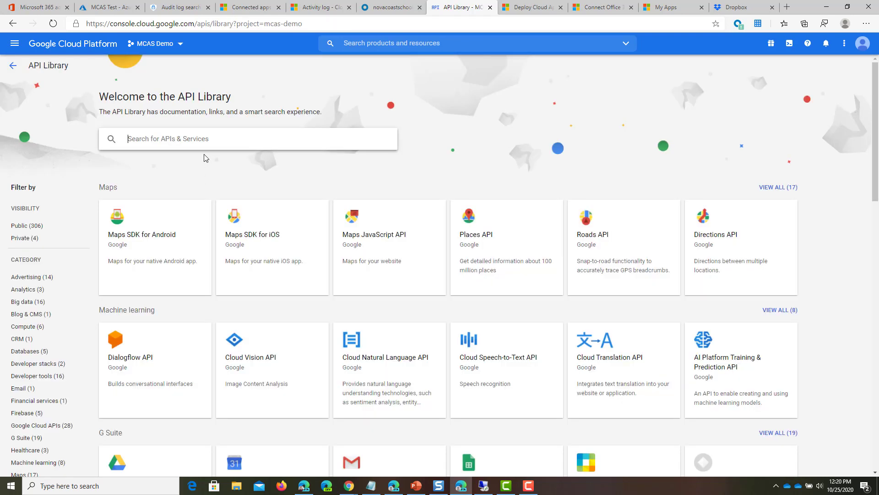
type("A")
key("Return")
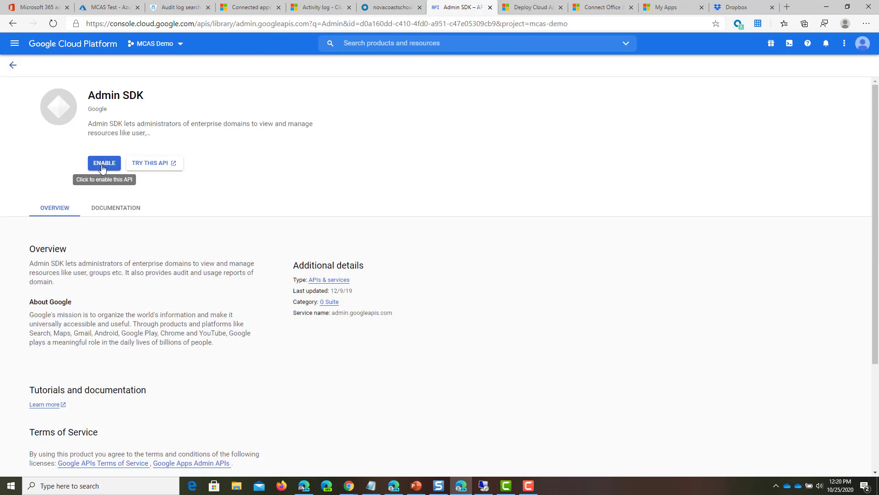
left_click(104, 164)
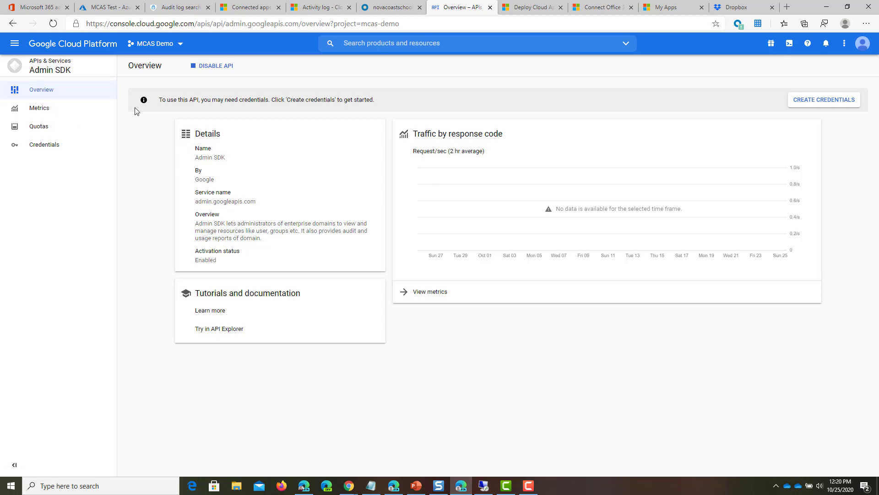
left_click(49, 68)
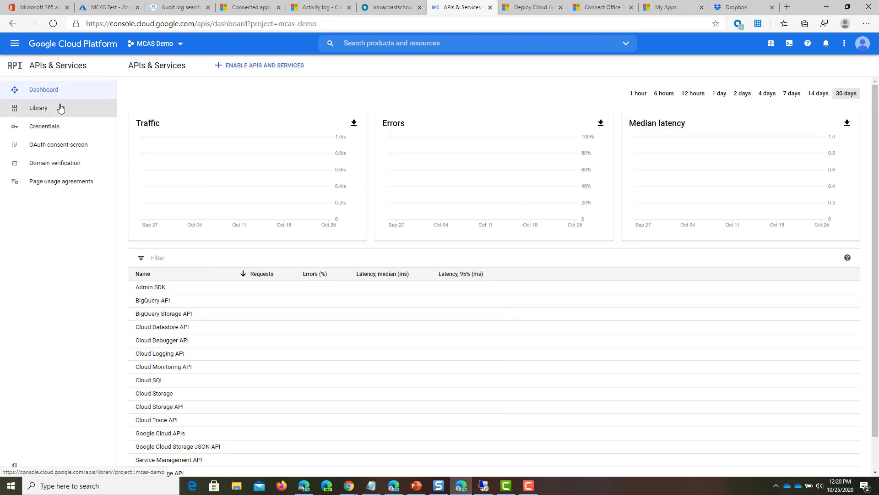
Step: Search the API library for the Audit API and enable it
left_click(60, 107)
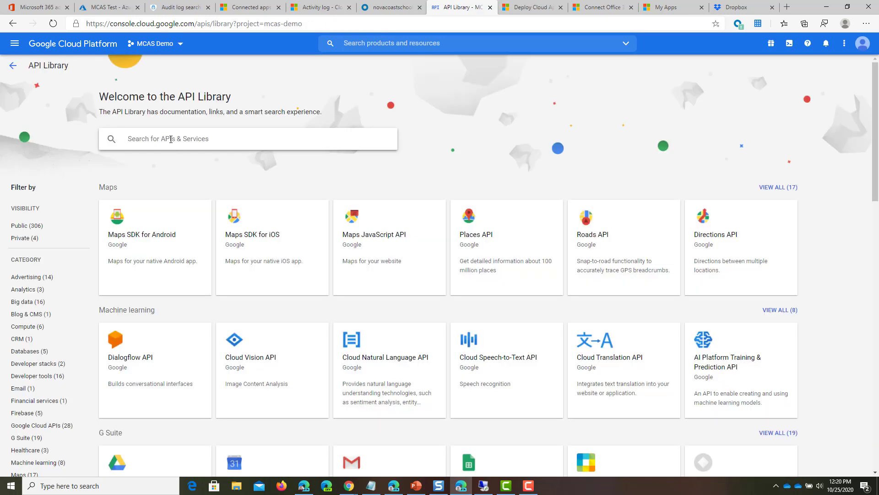
type("AuditA")
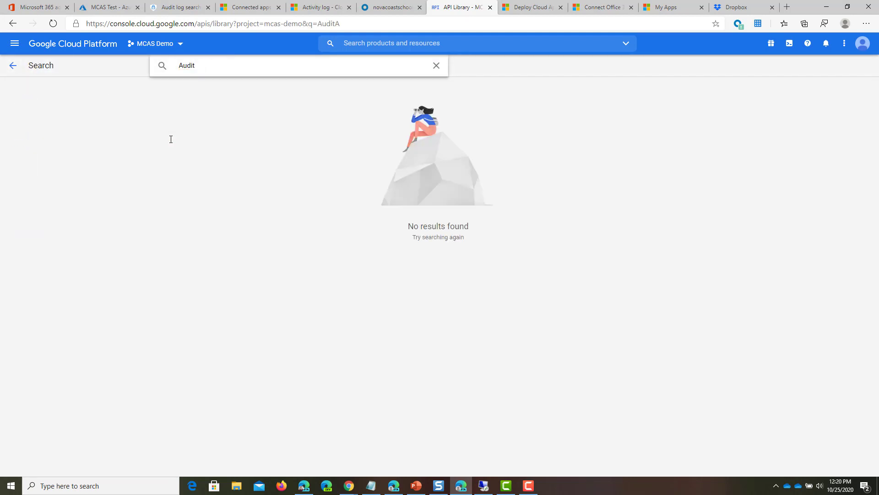
type(" A")
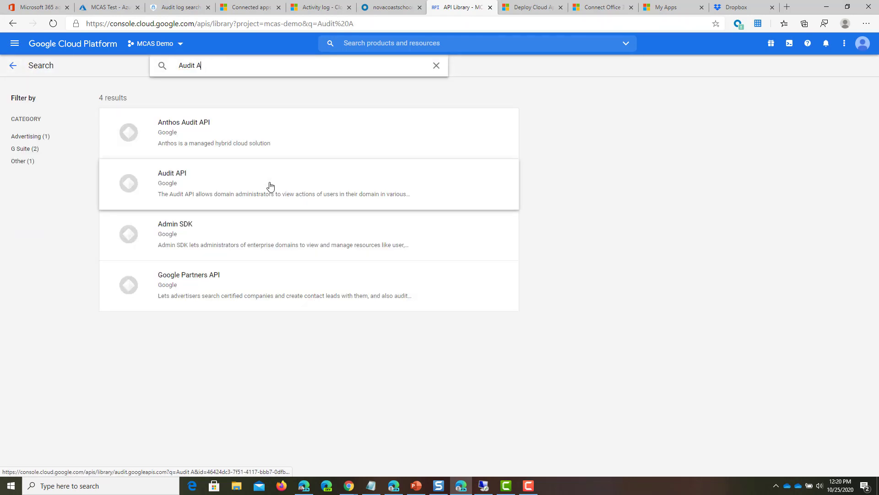
left_click(270, 185)
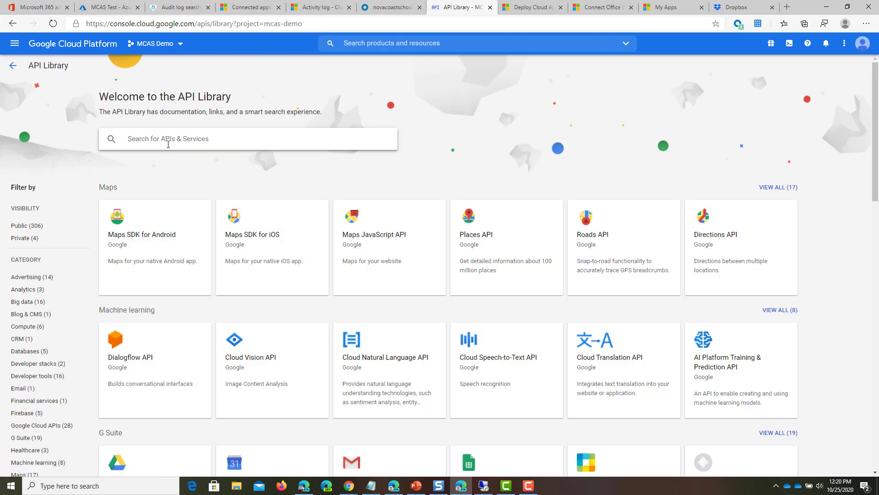
Step: Enable the Google Drive API from the library
left_click(168, 139)
type("Goog")
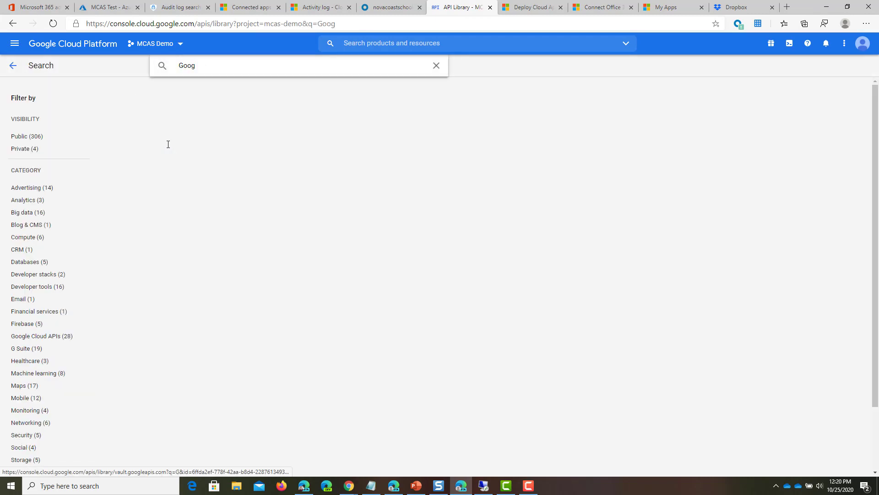
type("le Drive")
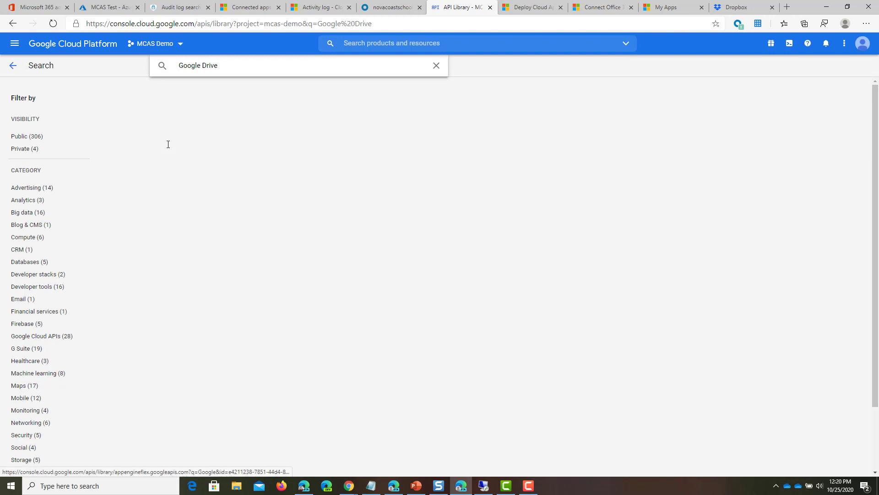
left_click(168, 143)
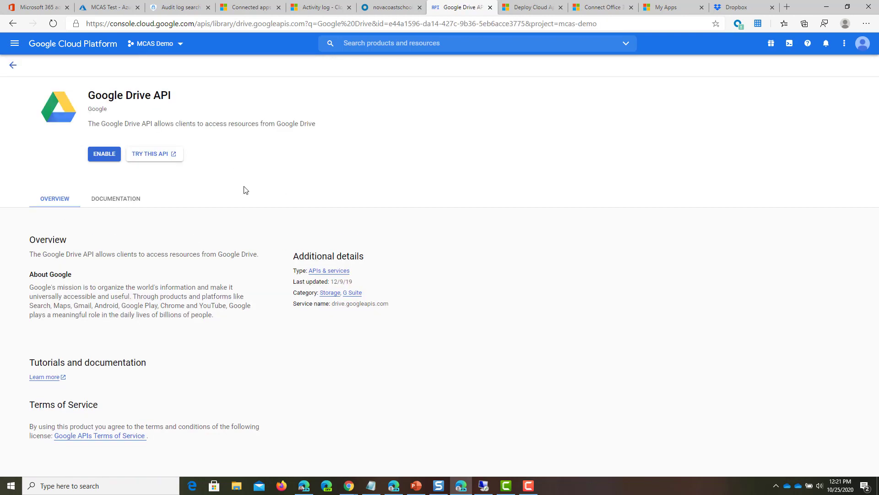
left_click(104, 157)
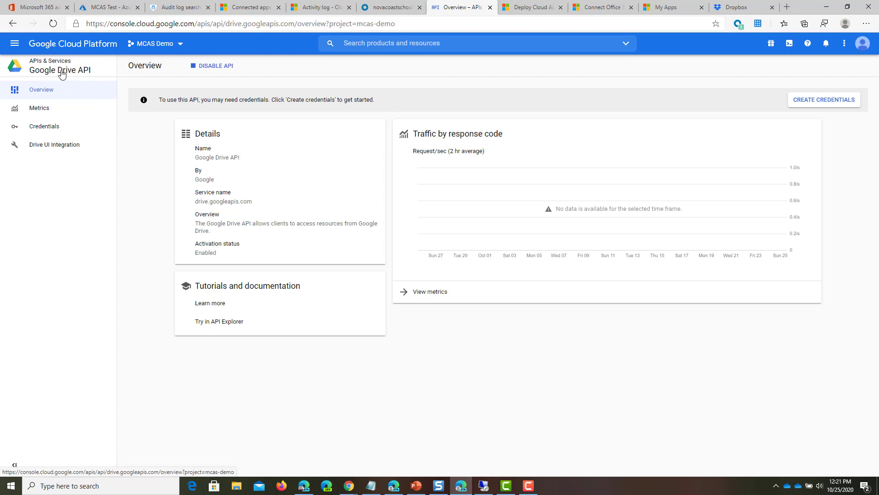
key("alt+Left")
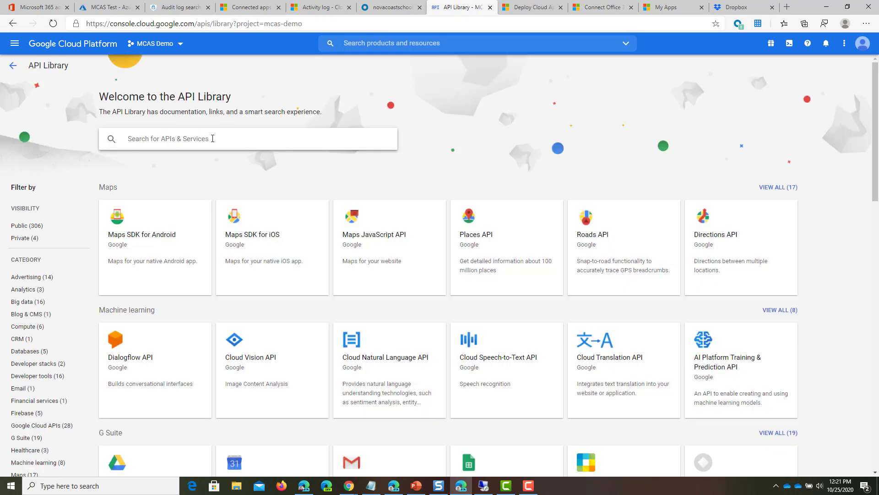
Step: Enable the G Suite Marketplace SDK and return to the APIs dashboard
type("G")
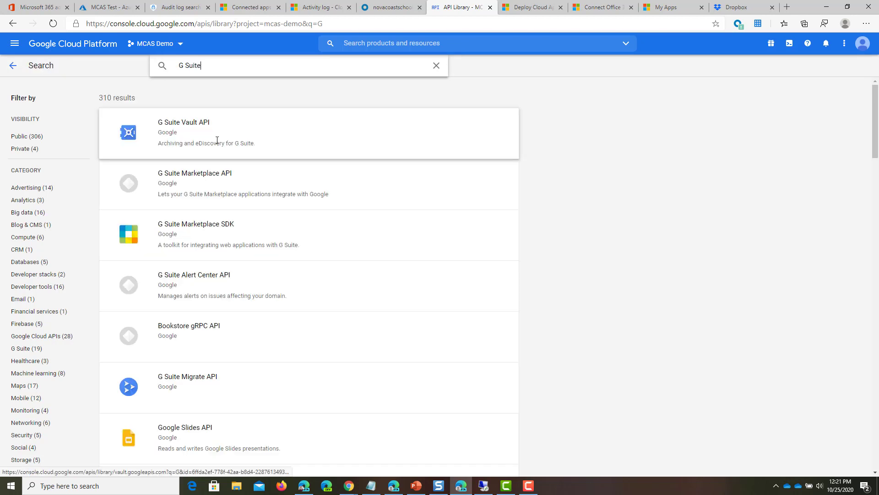
type(" Suite")
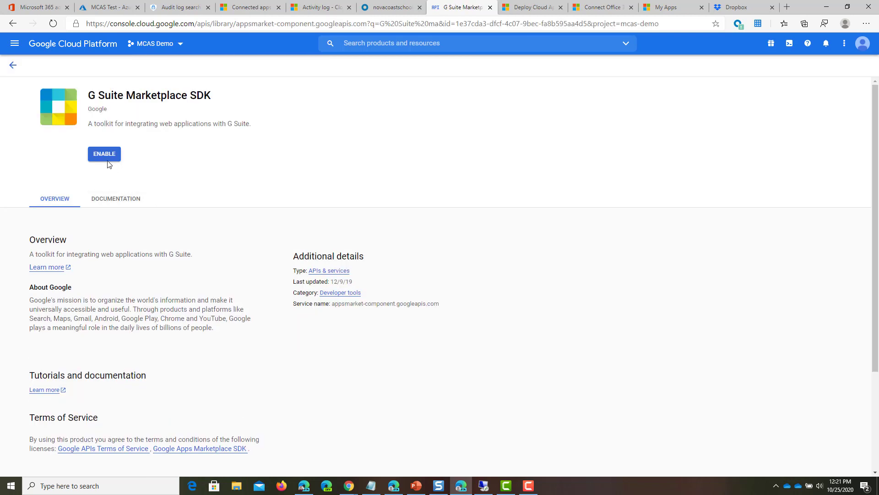
left_click(106, 156)
left_click(33, 68)
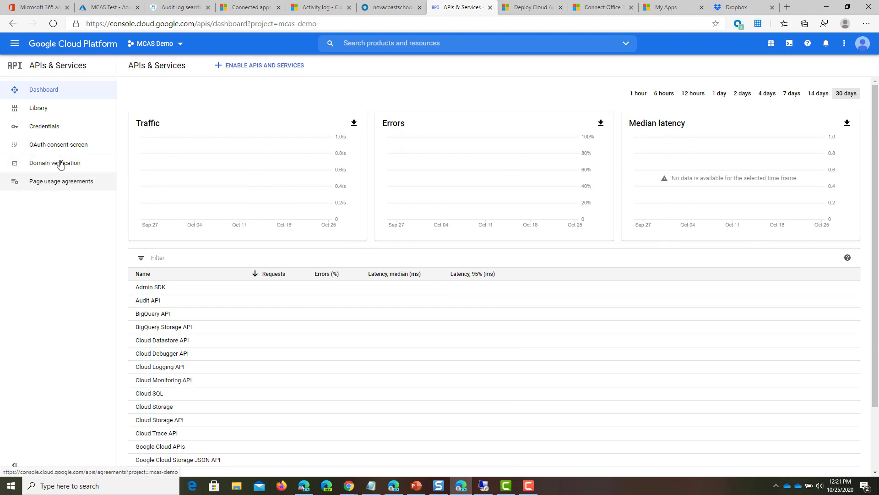
Step: Start an Internal OAuth consent screen registration for the project
left_click(46, 146)
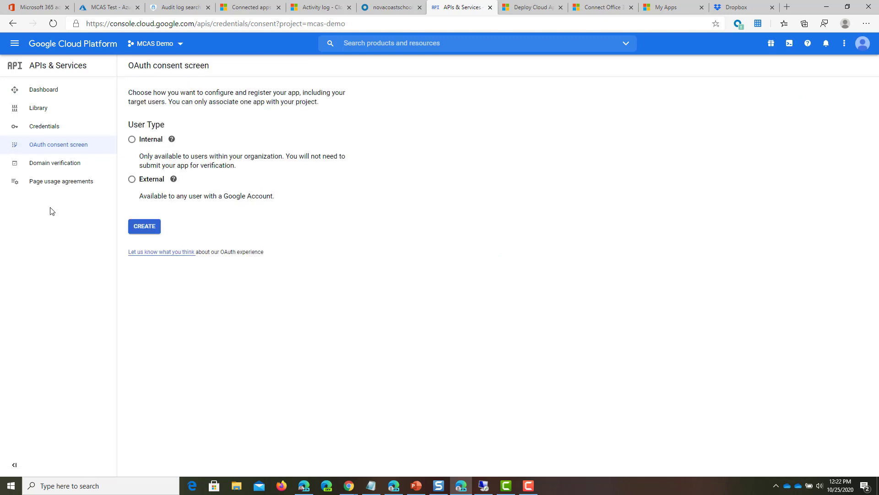
left_click(137, 141)
left_click(153, 229)
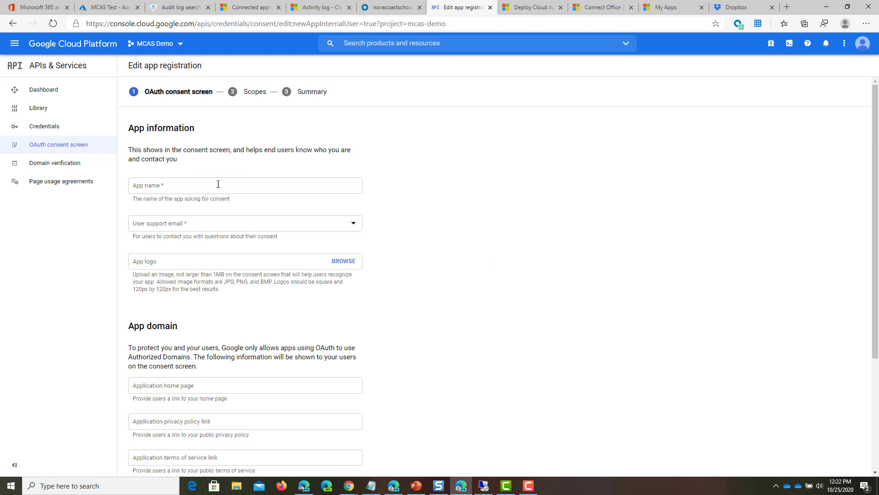
Step: Use the admin e-mail as user support e-mail and developer contact for app MCAS
left_click(218, 184)
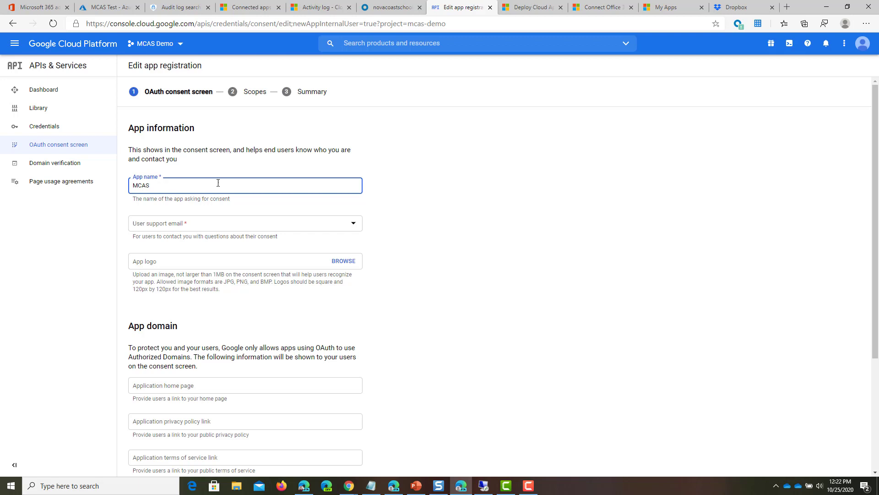
left_click(301, 229)
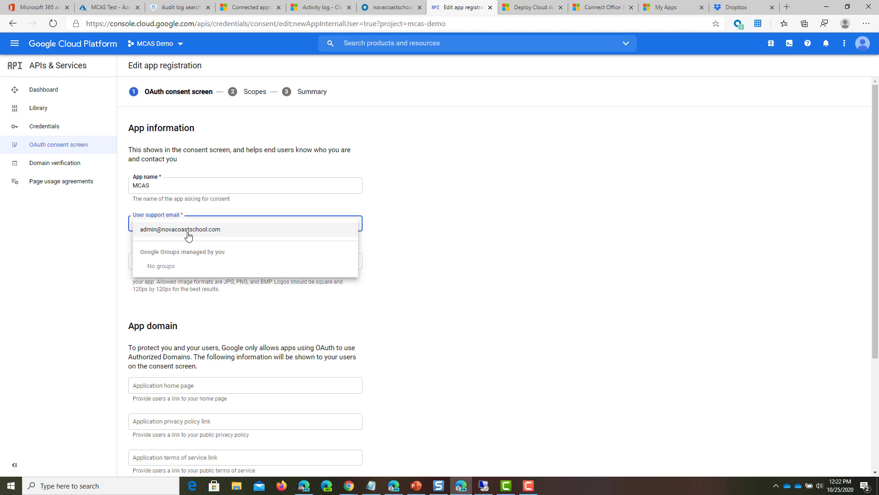
left_click(188, 233)
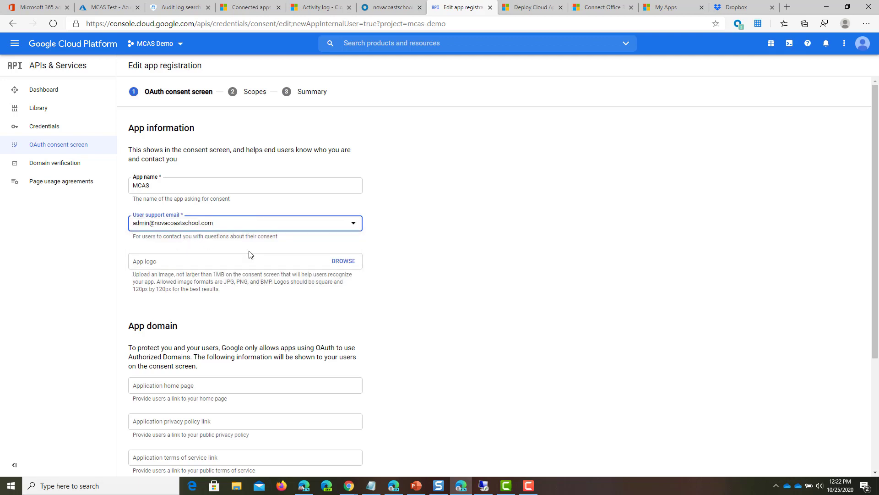
scroll(282, 265, "down", 1)
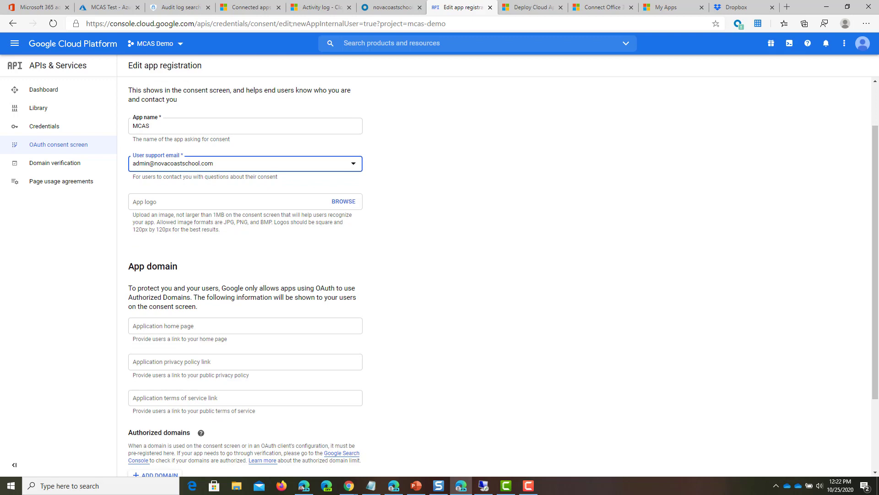
scroll(259, 272, "down", 2)
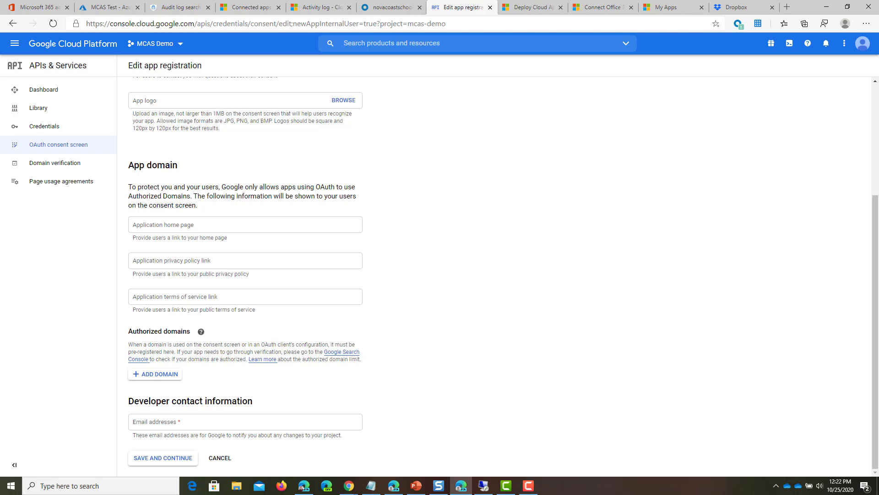
left_click(273, 420)
type("admin@")
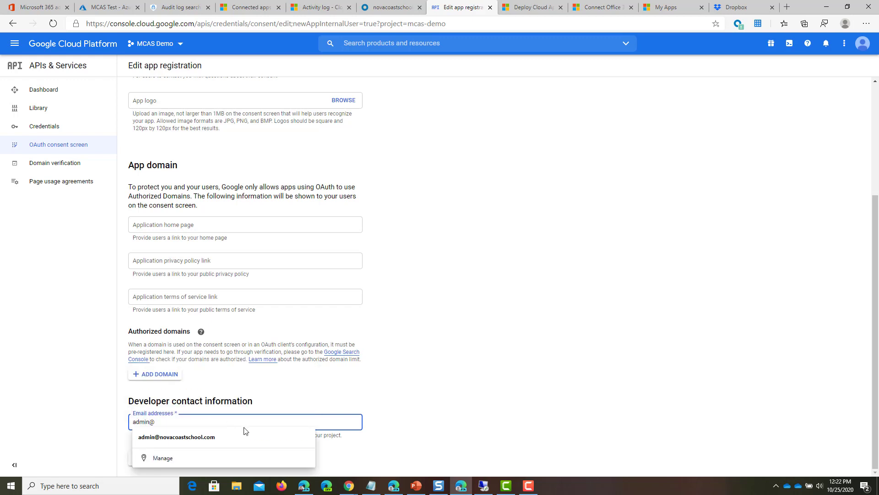
left_click(254, 438)
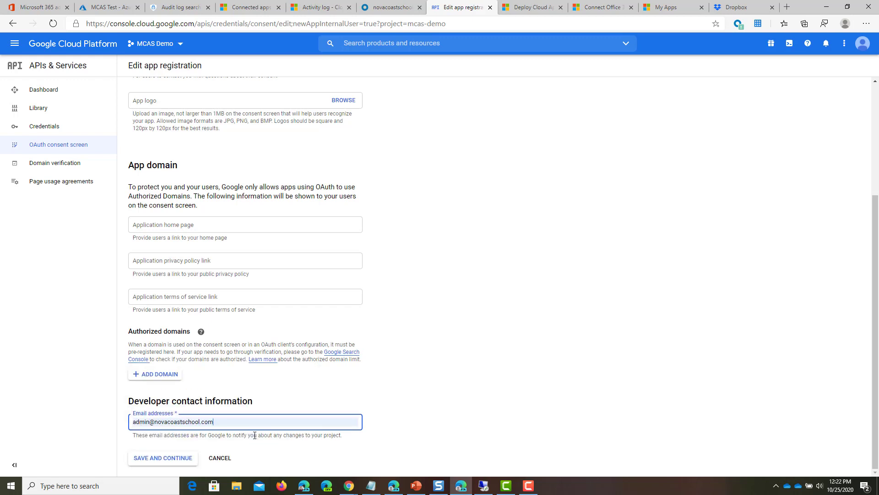
Step: Save the app information, skip scopes, and return from the summary to the dashboard
scroll(255, 435, "up", 3)
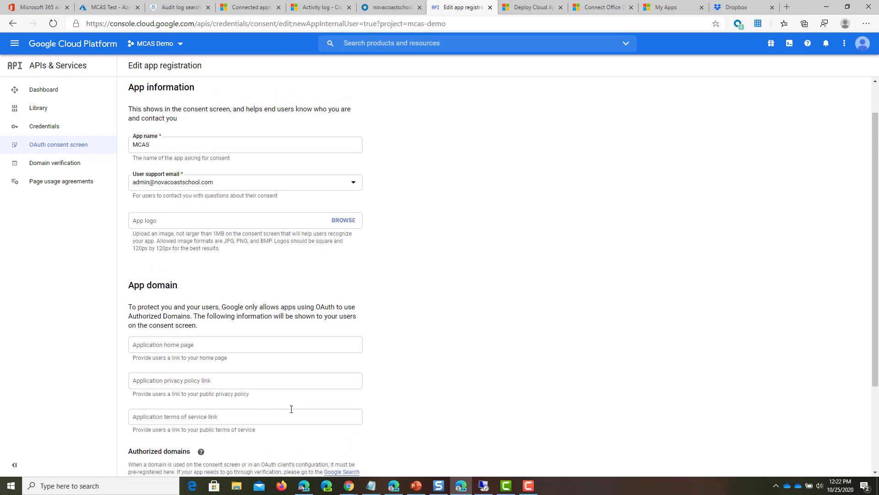
scroll(291, 409, "up", 1)
scroll(231, 354, "down", 4)
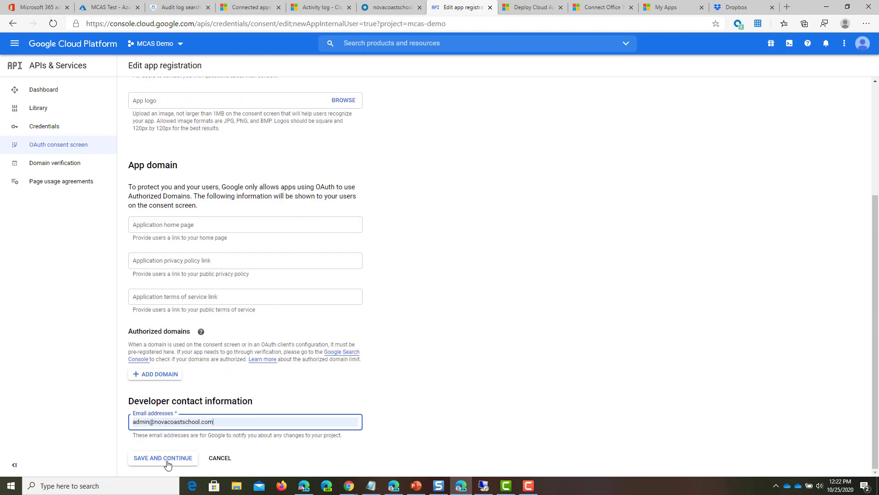
left_click(163, 458)
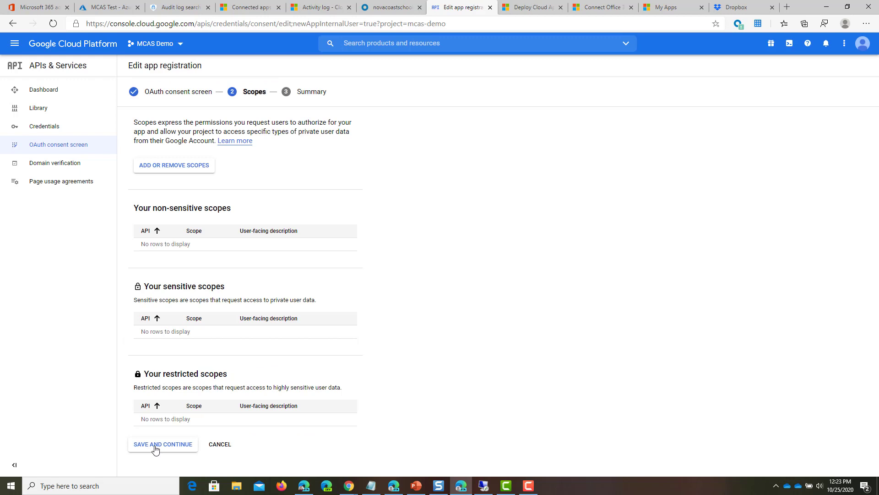
left_click(158, 446)
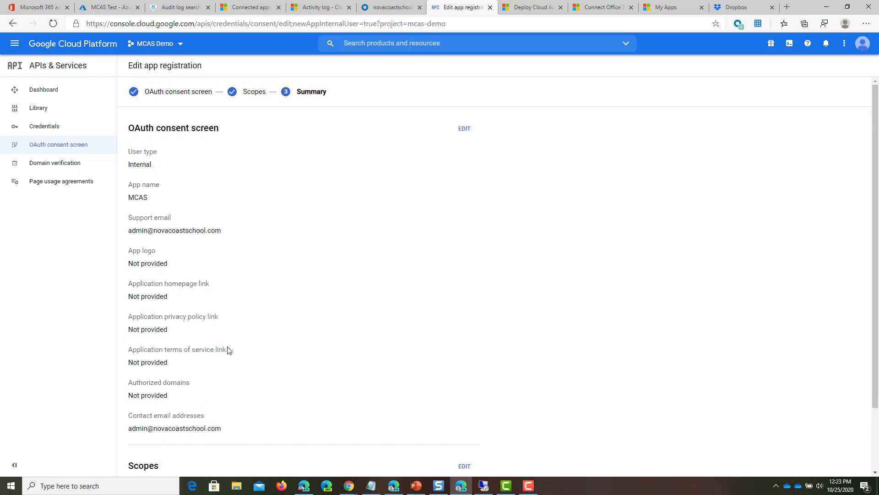
scroll(228, 350, "down", 2)
left_click(147, 458)
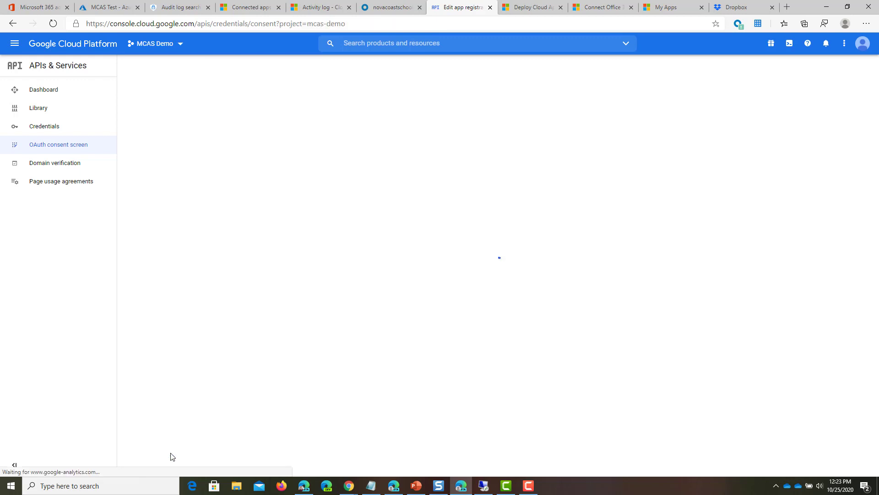
Step: Create a new service account named Service1 from the Credentials page
left_click(58, 134)
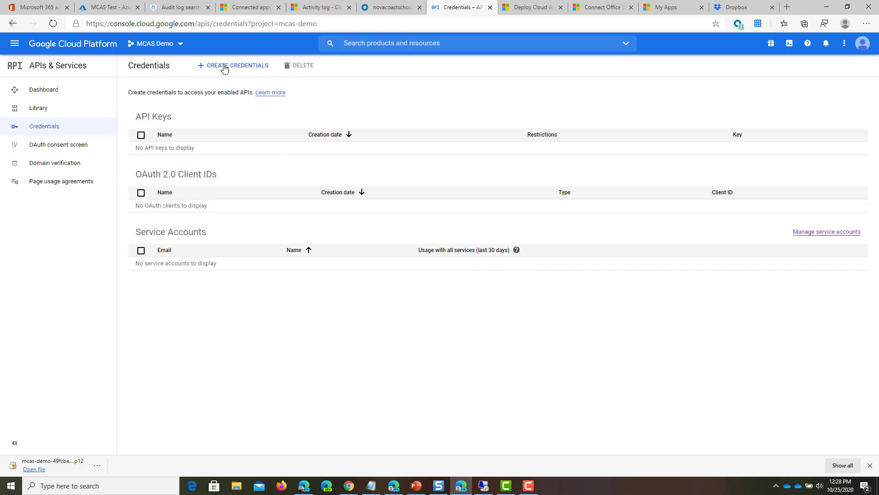
left_click(230, 68)
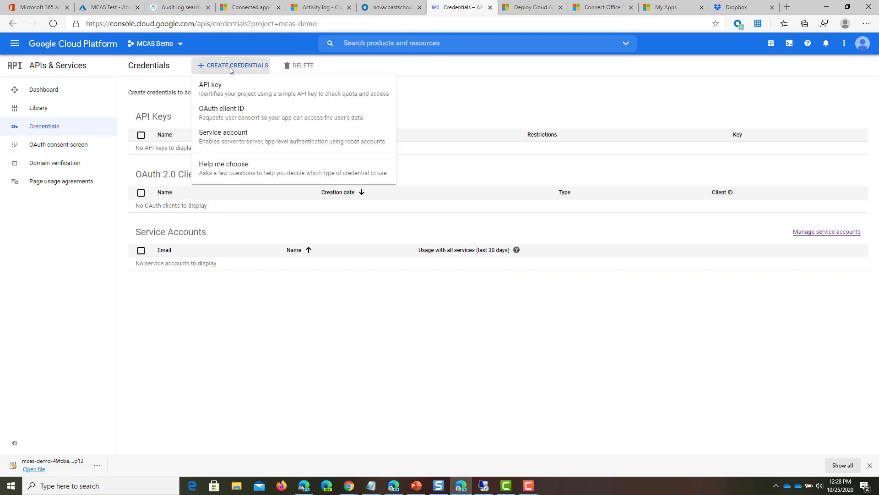
left_click(284, 137)
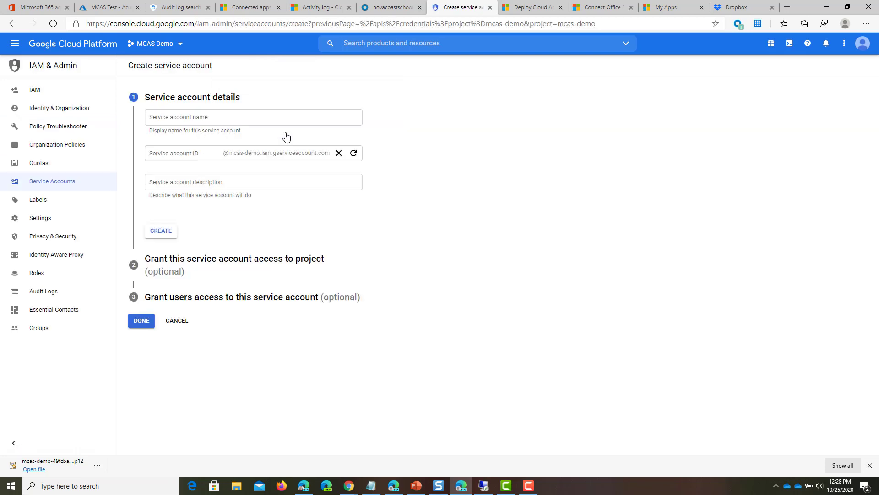
left_click(229, 121)
type("Se")
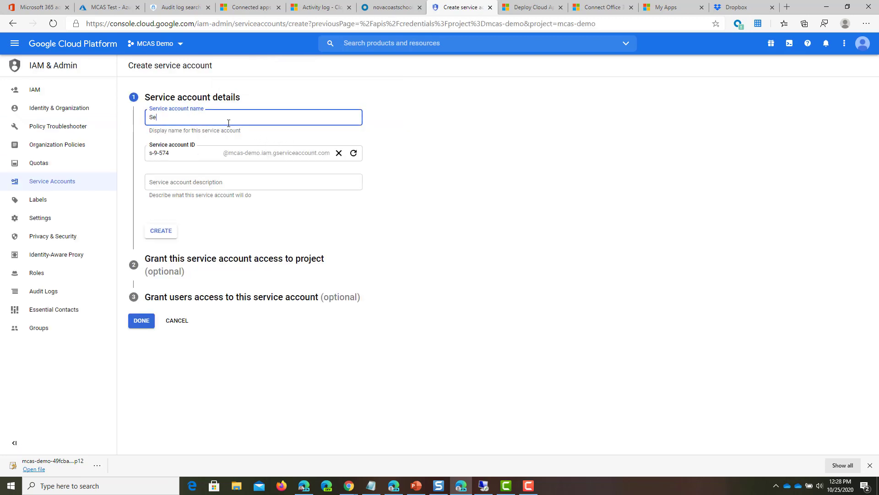
type("rvice1")
left_click(160, 231)
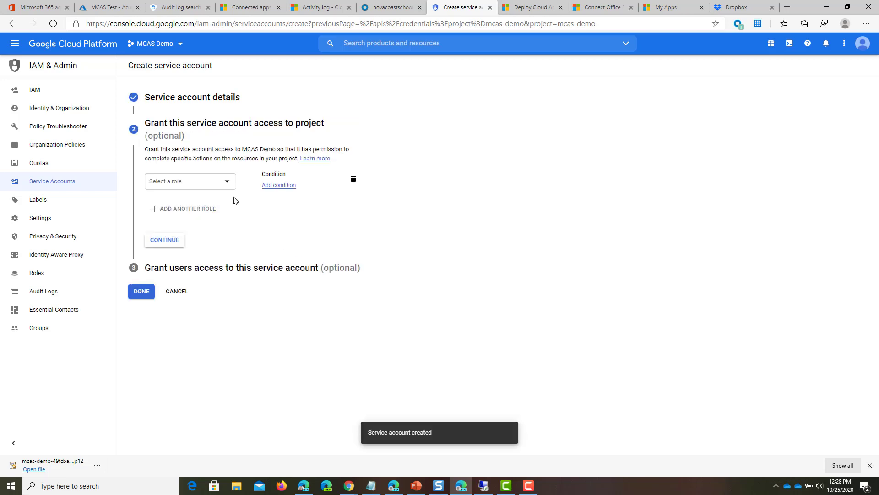
Step: Give Service1 the Editor role and finish creating it
left_click(220, 181)
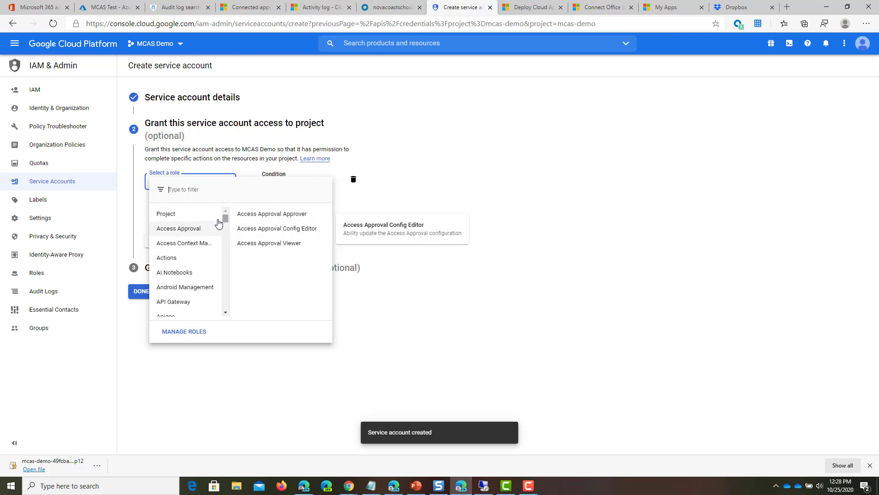
left_click(262, 228)
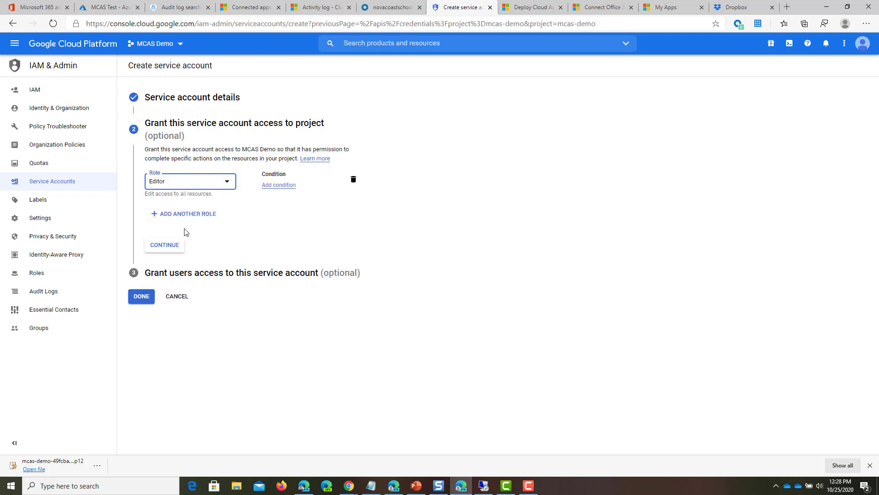
left_click(163, 245)
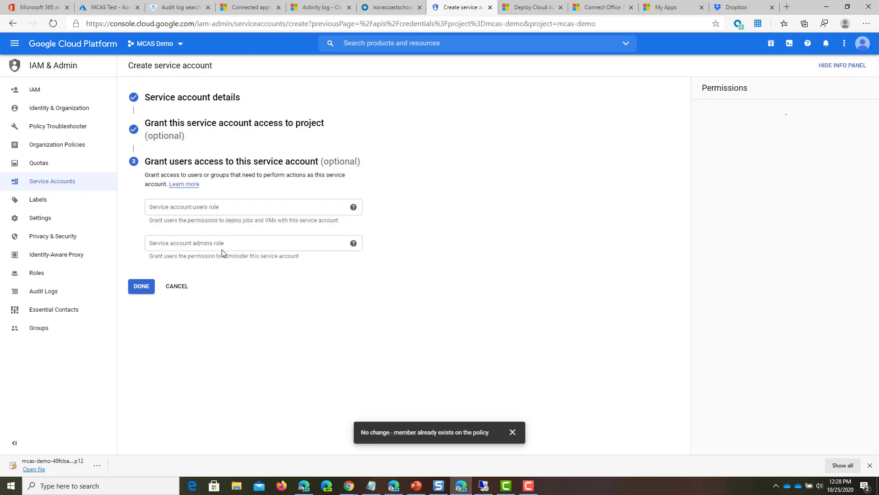
left_click(142, 287)
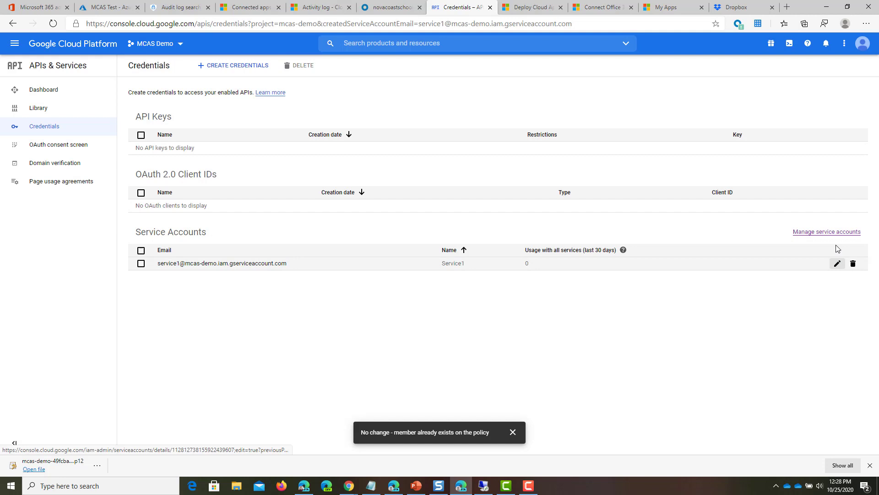
Step: Open Service1's details and copy its Unique ID into Notepad
left_click(831, 232)
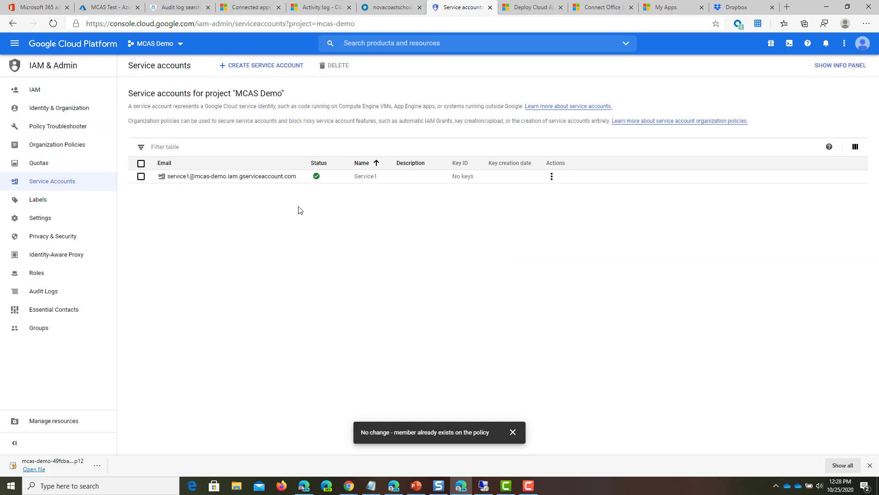
left_click(552, 176)
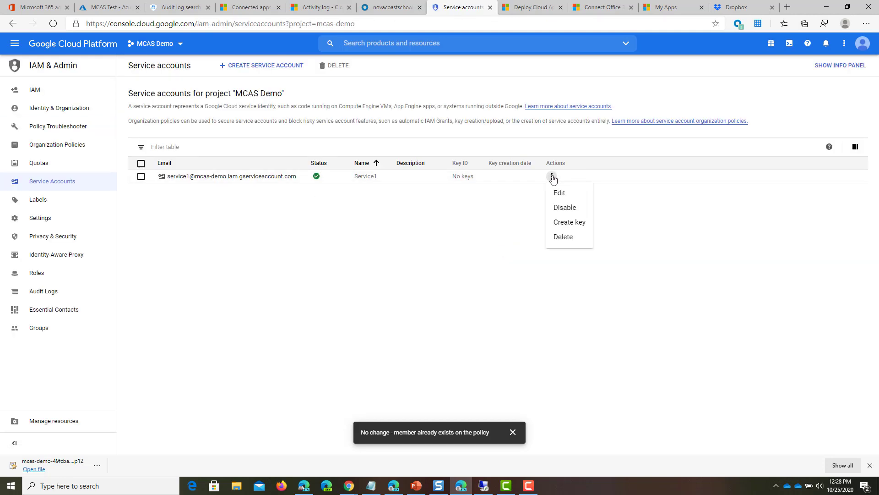
left_click(586, 194)
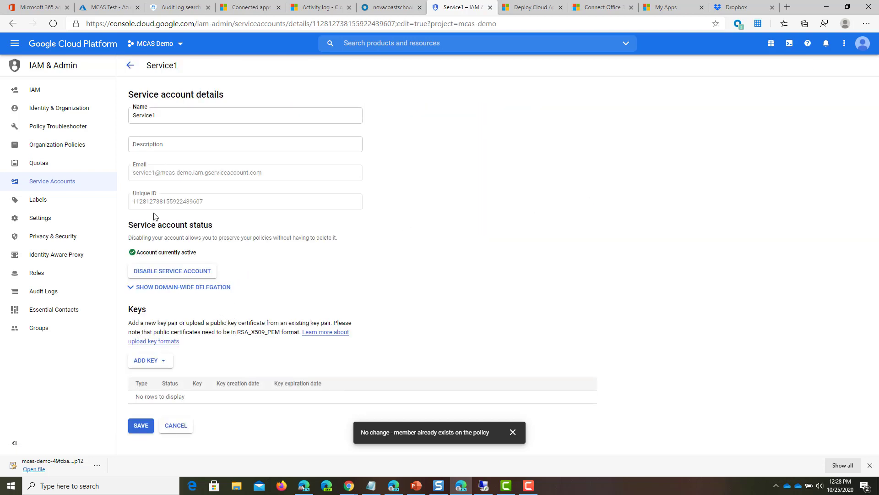
double_click(167, 202)
key("alt+Tab")
key("alt+Tab")
key("alt+Tab")
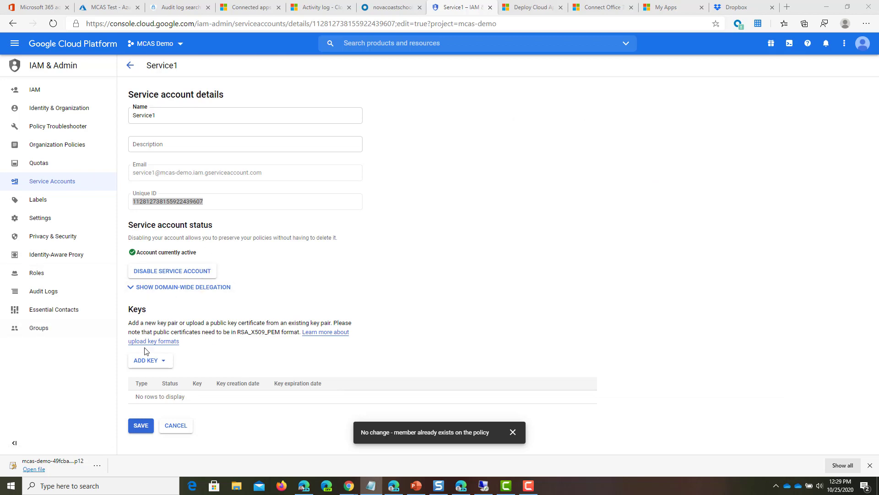
Step: Create and download a P12 private key for Service1, copying its password
left_click(171, 362)
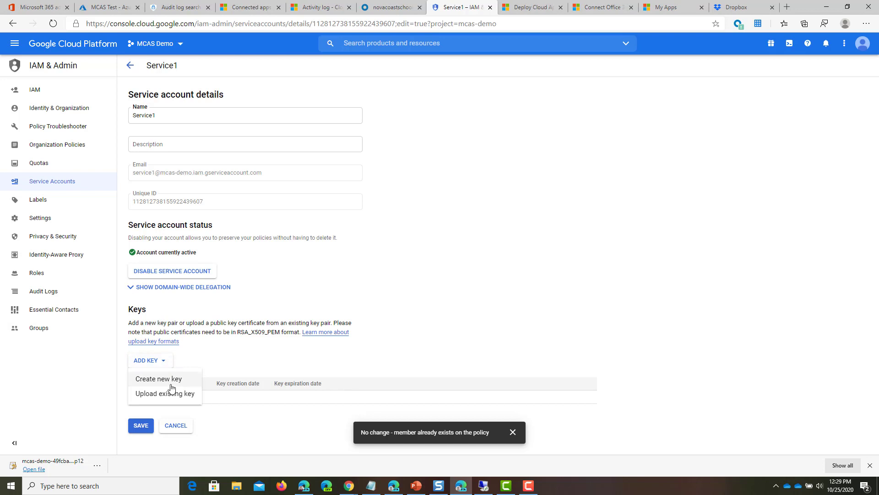
left_click(178, 379)
left_click(337, 269)
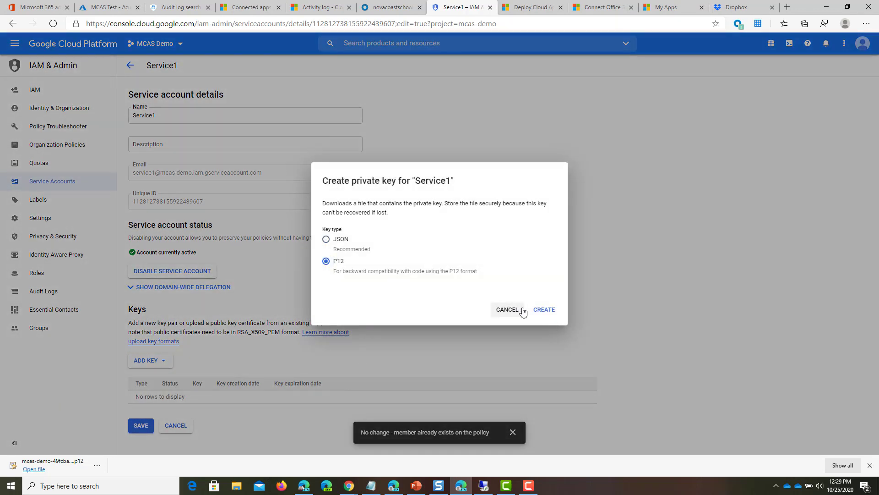
left_click(544, 309)
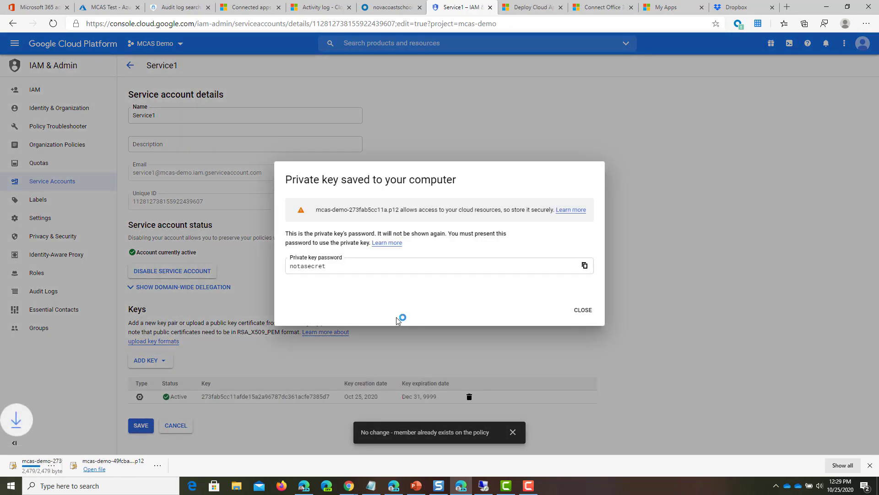
left_click_drag(341, 267, 261, 273)
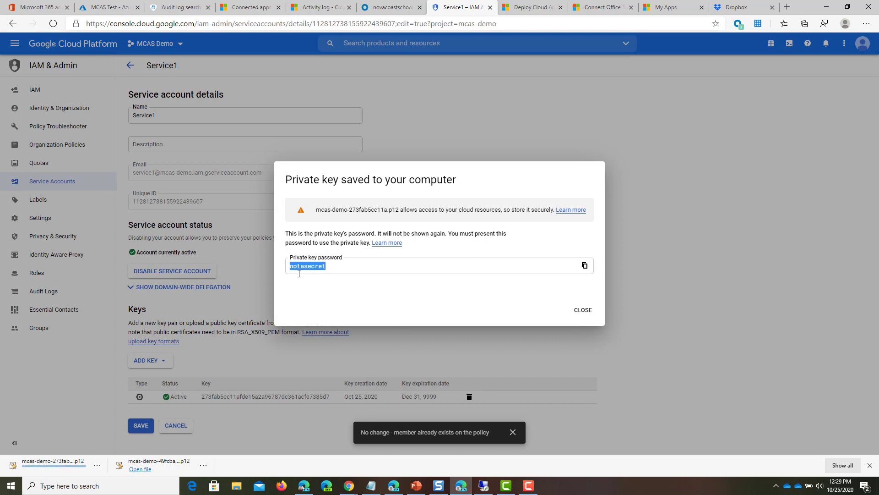
left_click(578, 310)
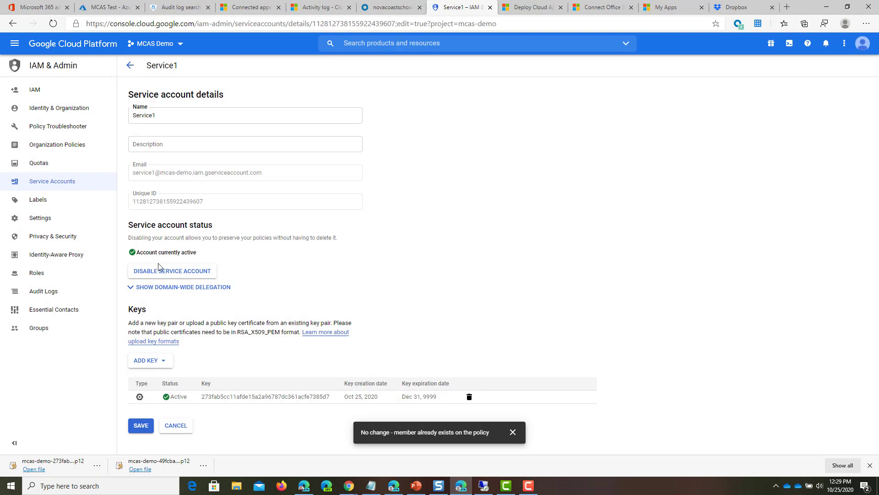
Step: Enable G Suite domain-wide delegation for Service1 and save
left_click(221, 287)
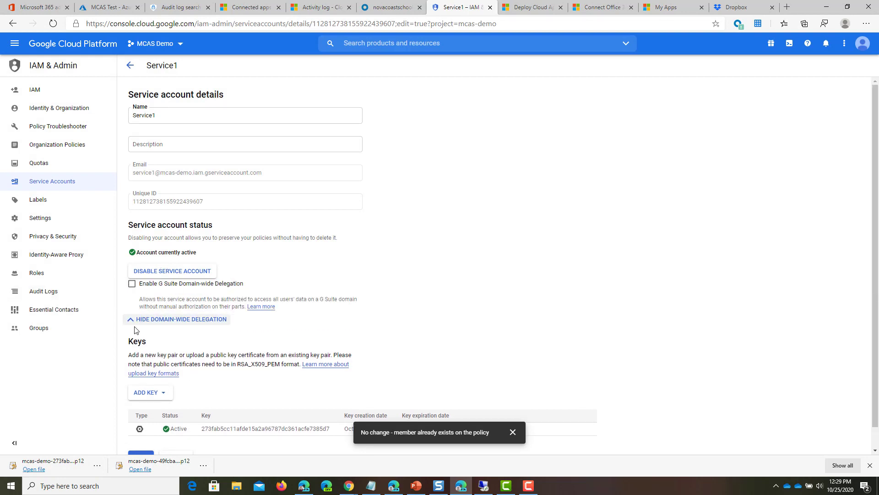
left_click(132, 284)
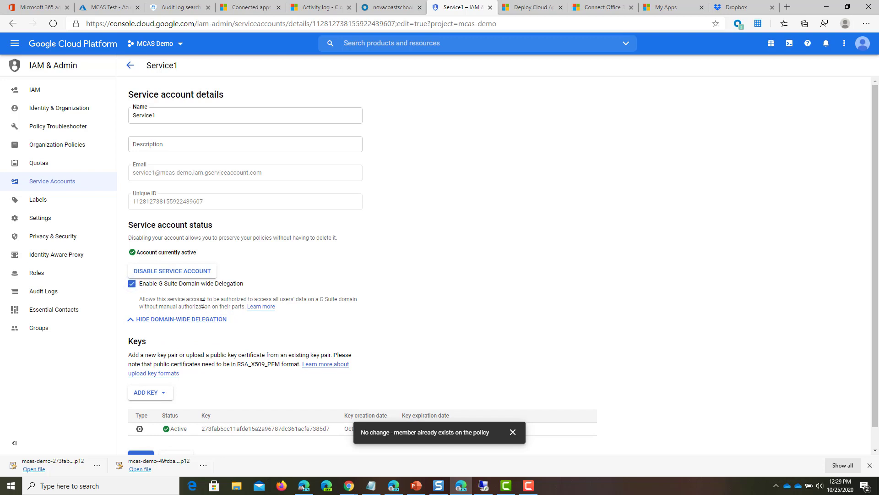
scroll(202, 297, "down", 1)
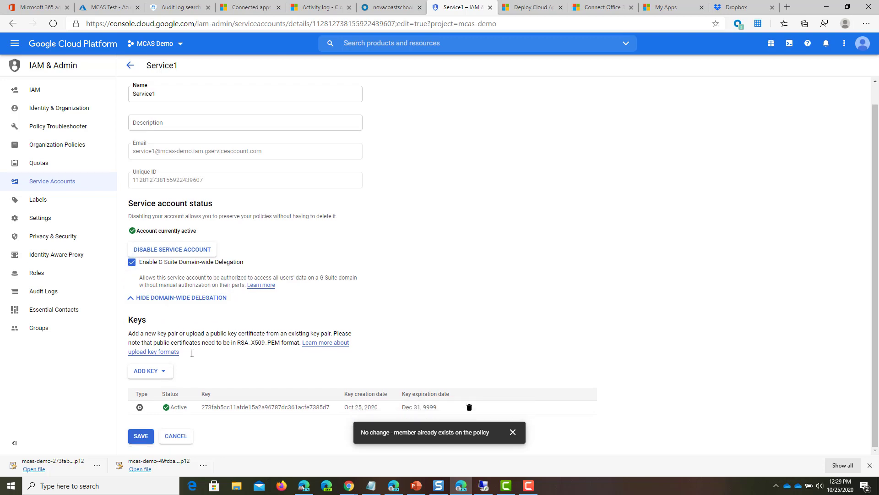
left_click(141, 435)
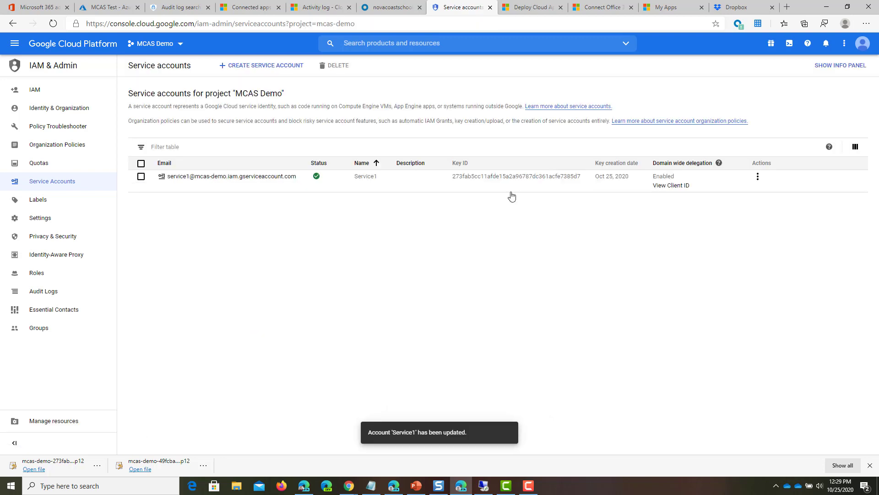
Step: Copy Service1's client ID from its details
left_click(670, 185)
left_click_drag(693, 107, 773, 105)
key("ctrl+c")
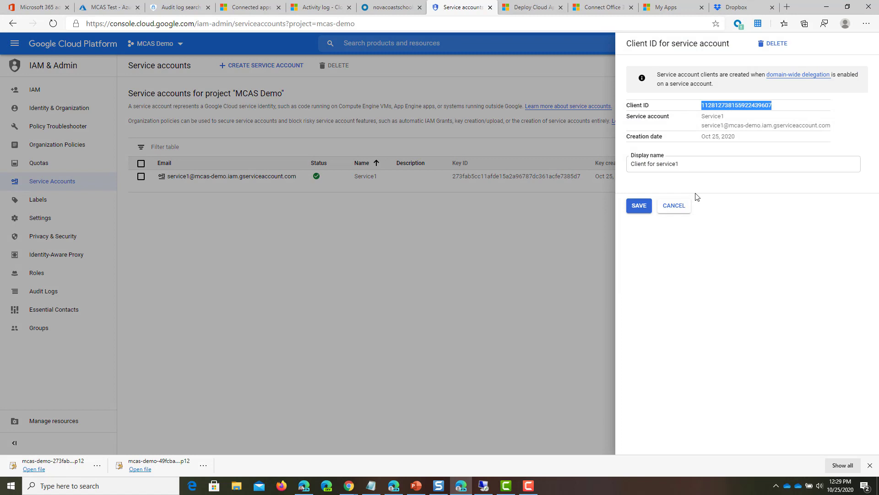
left_click(667, 205)
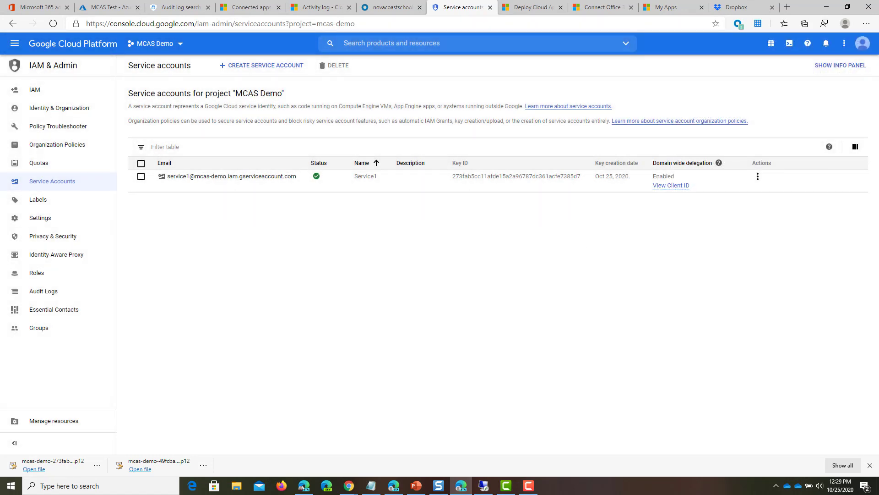
Step: Sign in to Google Admin Console and open Security > API controls > Domain-wide Delegation
left_click(532, 8)
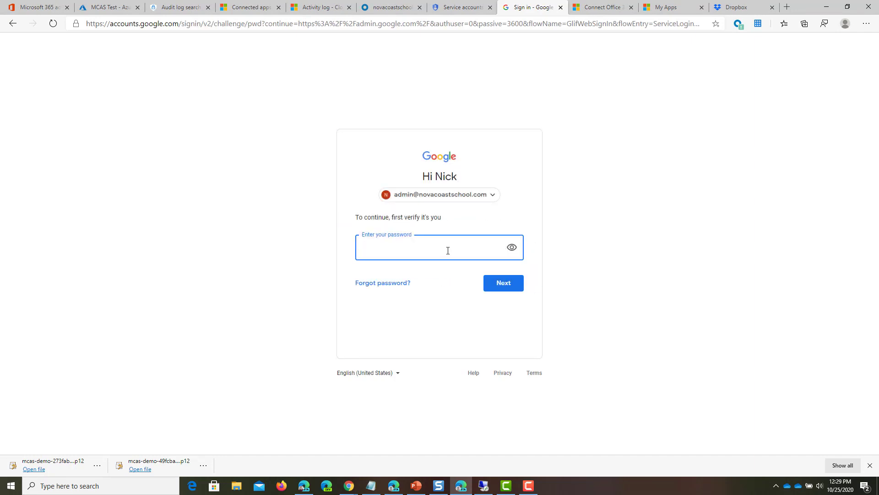
key("Return")
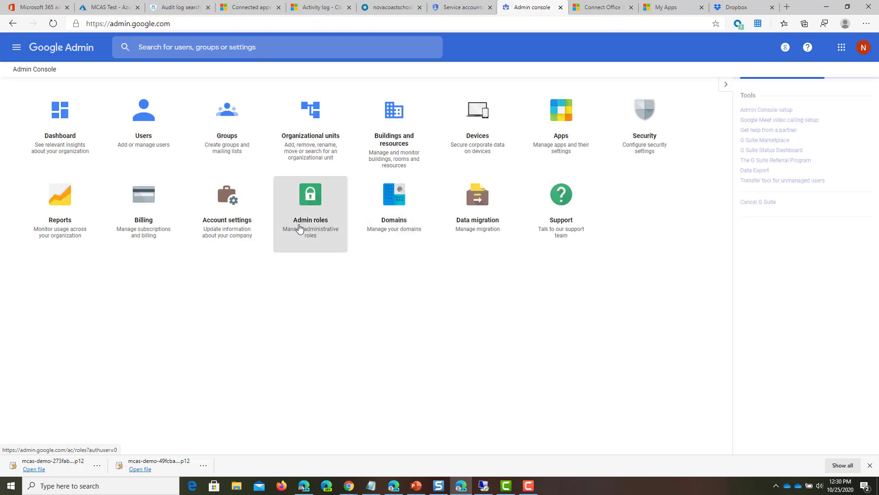
left_click(652, 131)
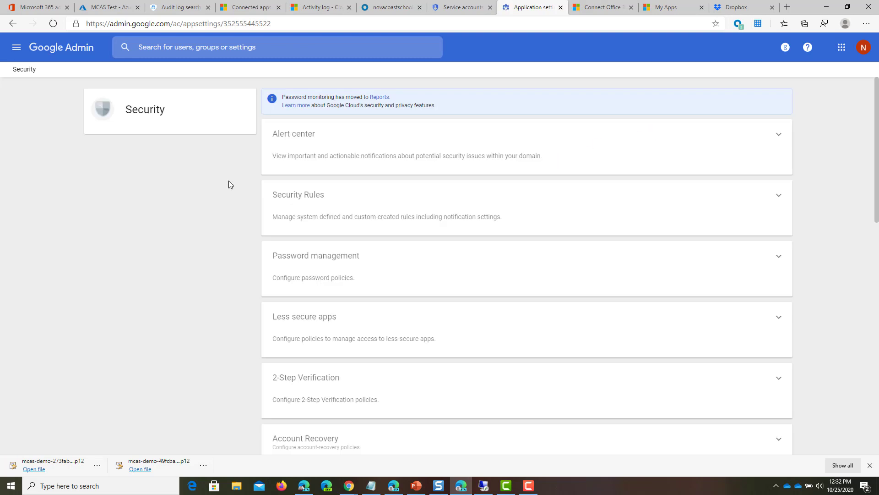
scroll(299, 200, "down", 12)
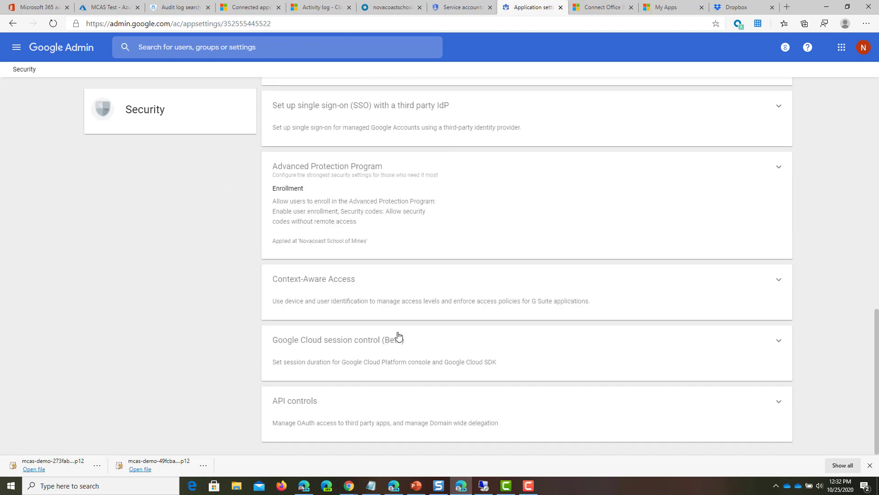
left_click(420, 419)
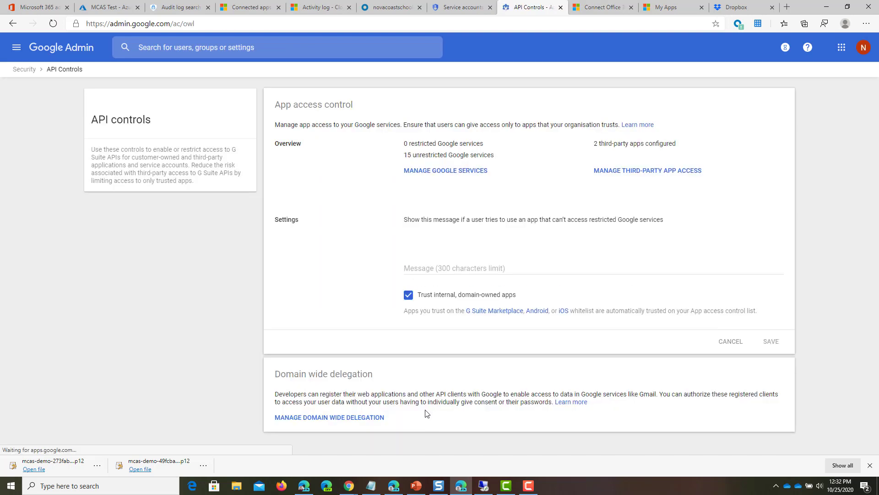
left_click(327, 419)
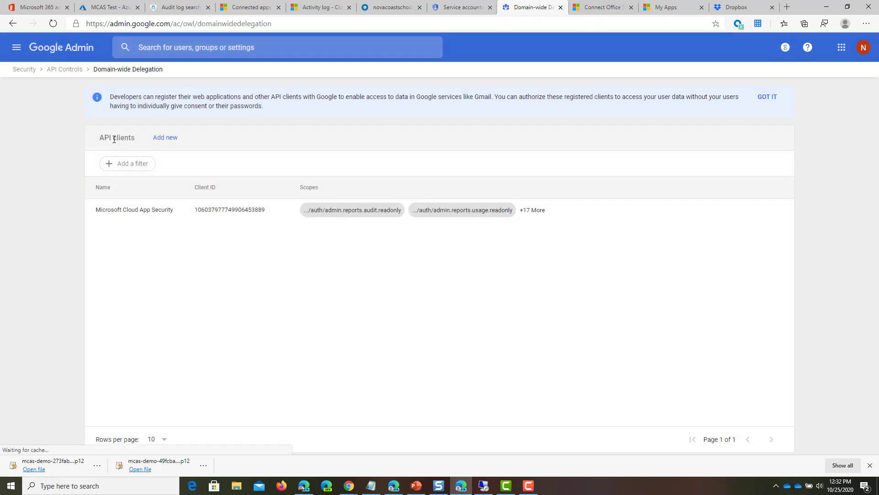
Step: Authorize a new API client with Service1's client ID and the 19 pasted OAuth scopes
left_click(165, 137)
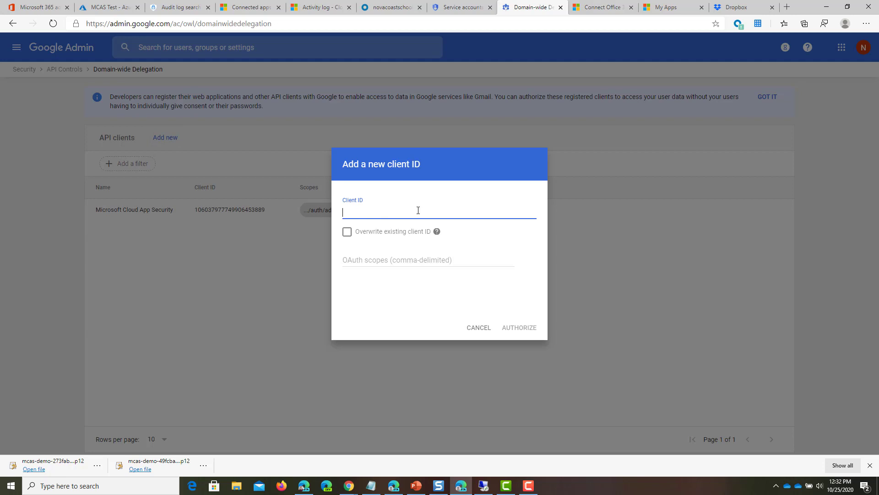
key("ctrl+v")
key("alt+Tab")
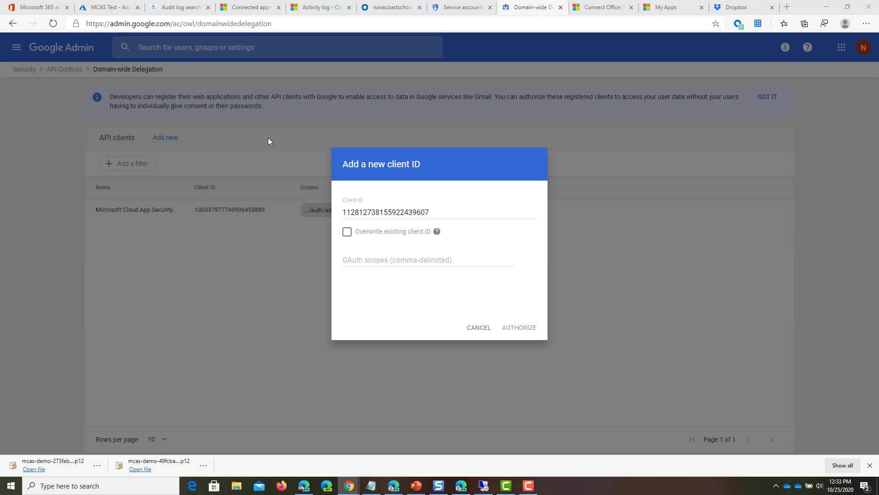
left_click(377, 259)
type("https://www.googleapis.com/auth/admin.directory.user")
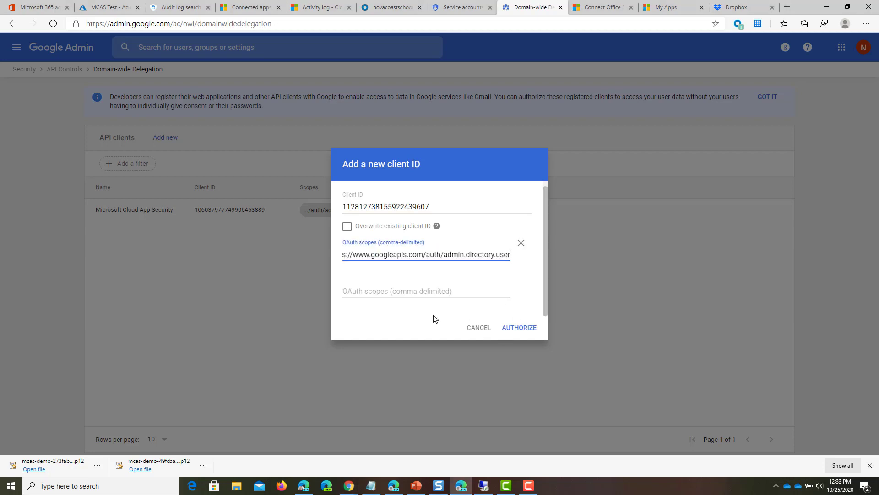
left_click(534, 328)
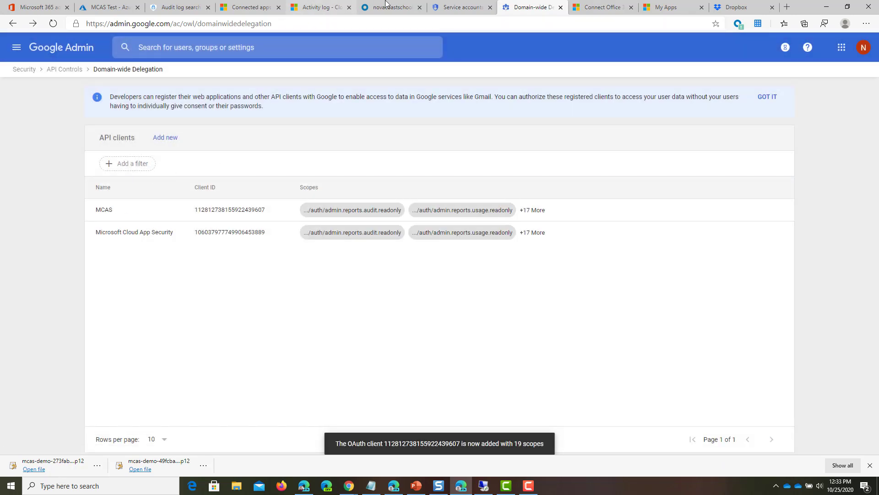
key("ctrl+shift+Tab")
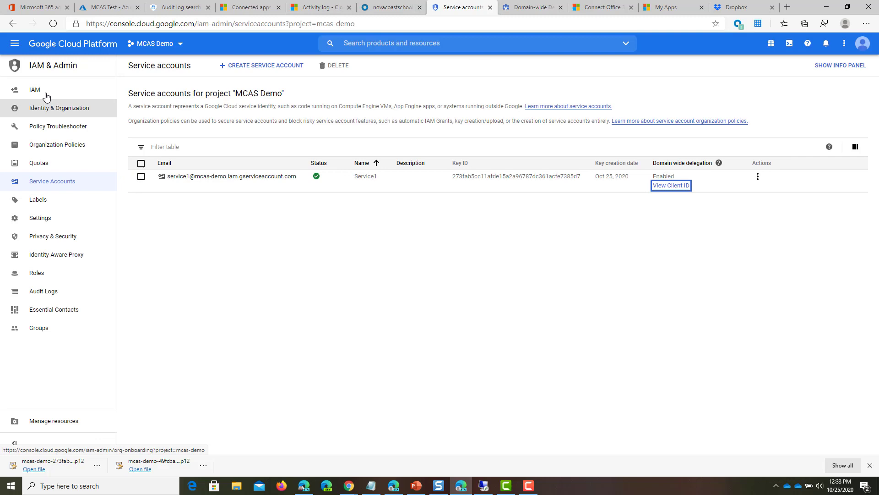
Step: Reselect the MCAS Demo project in the project picker
left_click(167, 46)
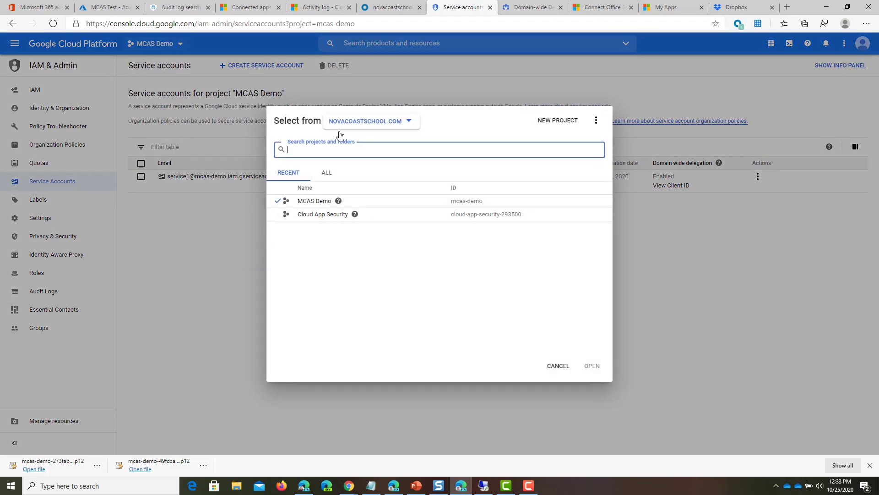
left_click(306, 199)
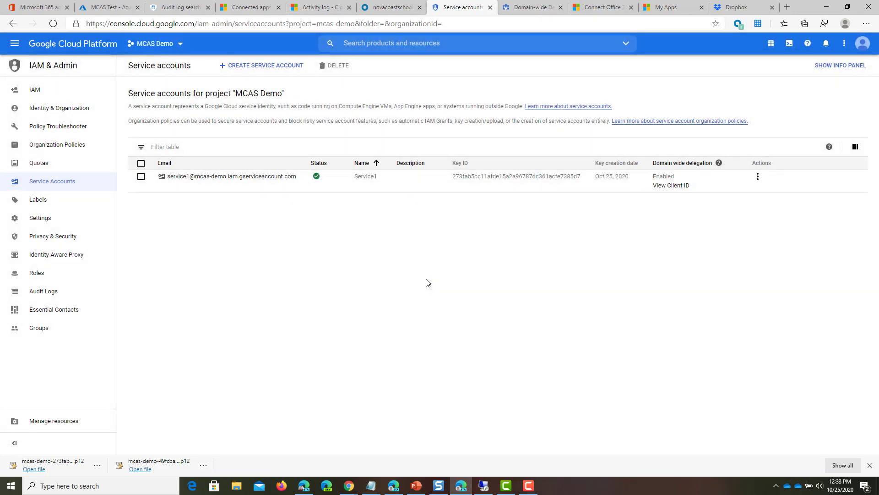
left_click(35, 89)
Step: From the MCAS Demo home dashboard, go to the APIs overview and open Google Drive API
left_click(15, 44)
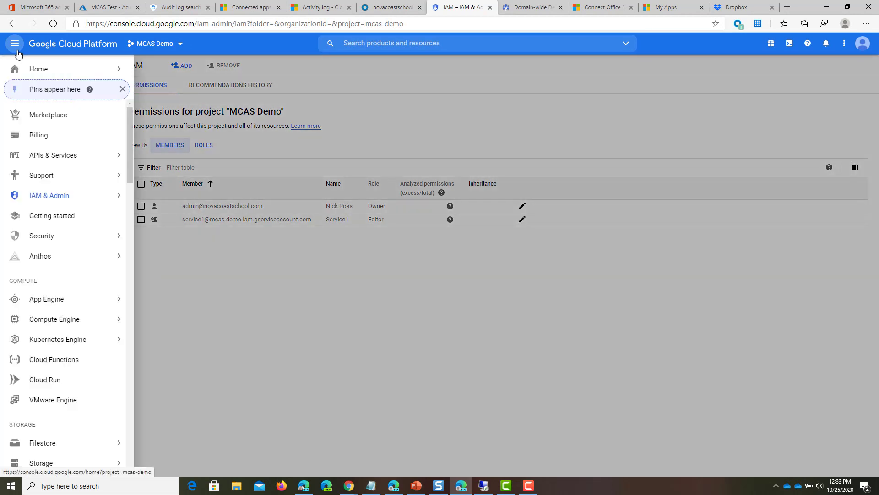
mouse_move(86, 73)
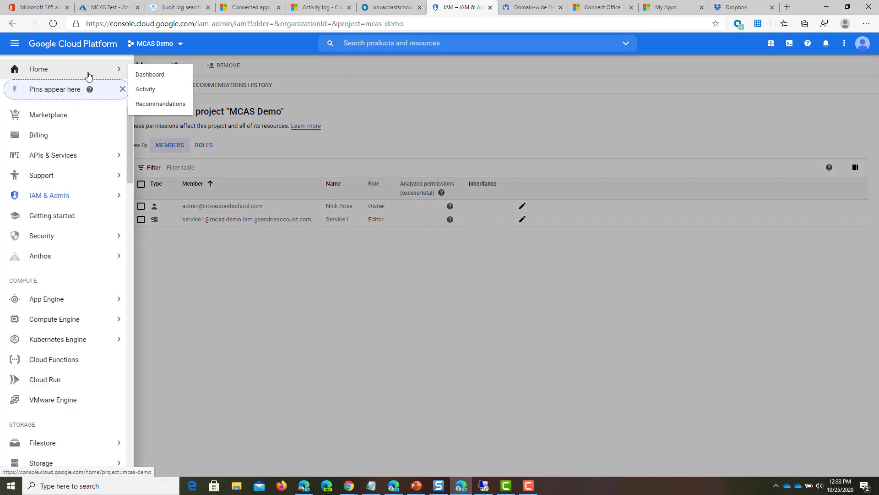
left_click(148, 77)
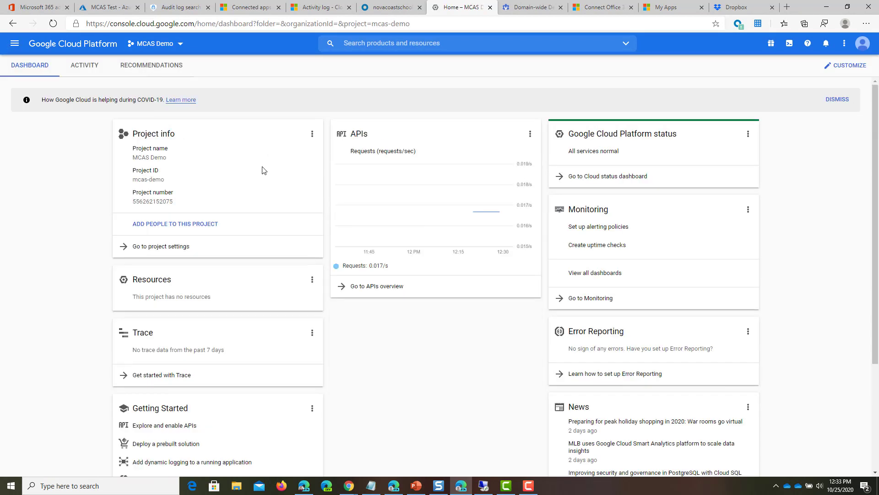
left_click(383, 287)
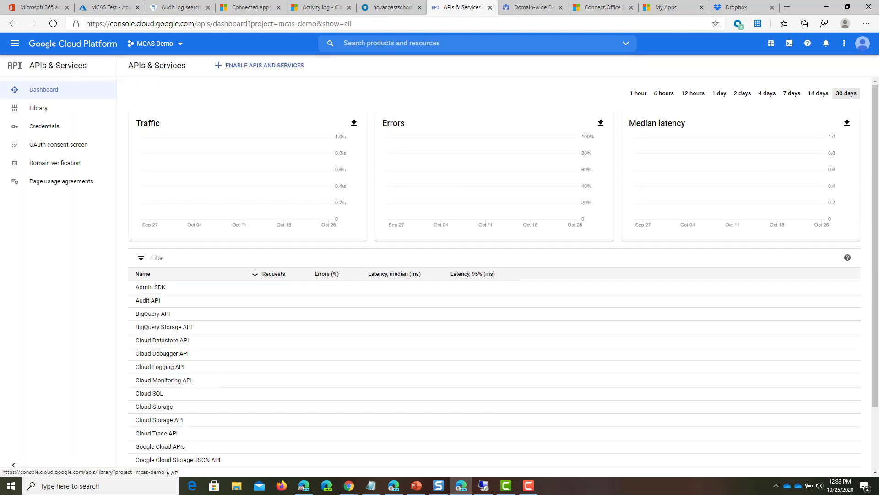
scroll(239, 312, "down", 2)
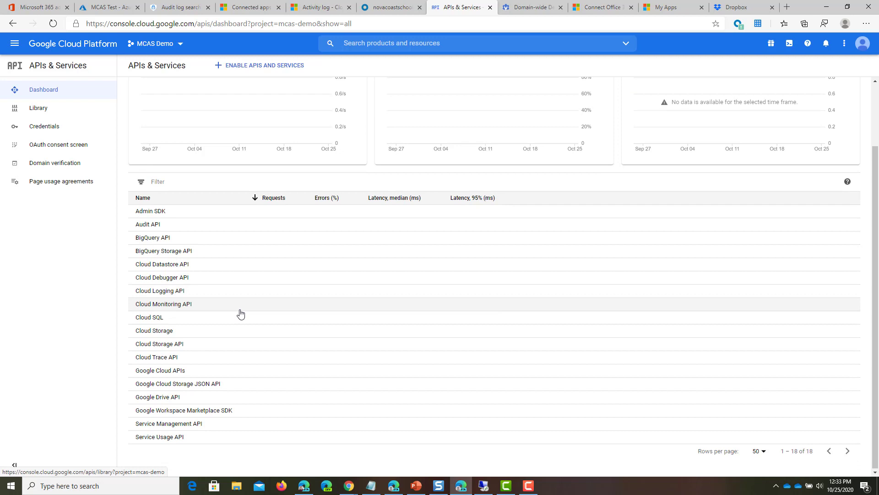
left_click(167, 397)
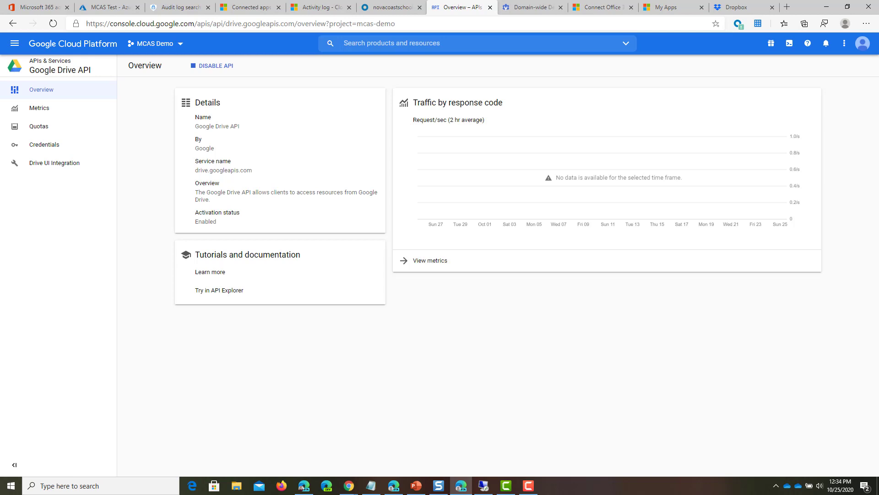
Step: Open the Drive UI Integration settings and enter MCAS as the application name
left_click(44, 164)
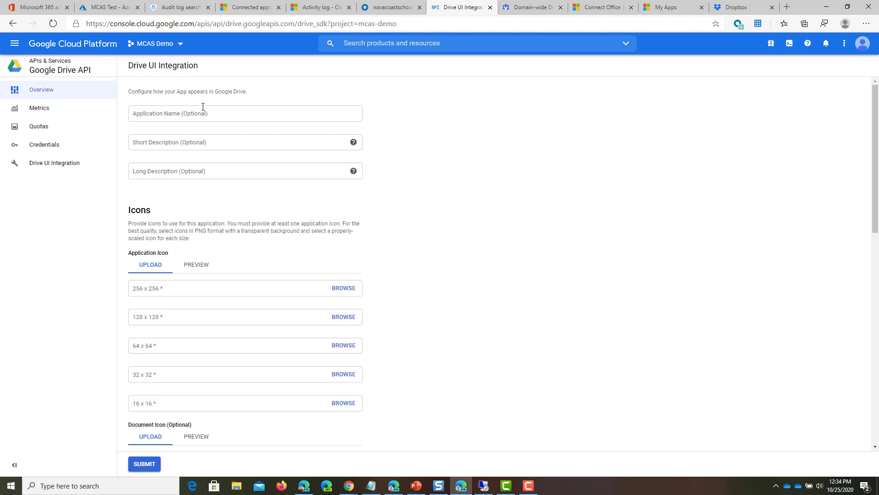
left_click(204, 105)
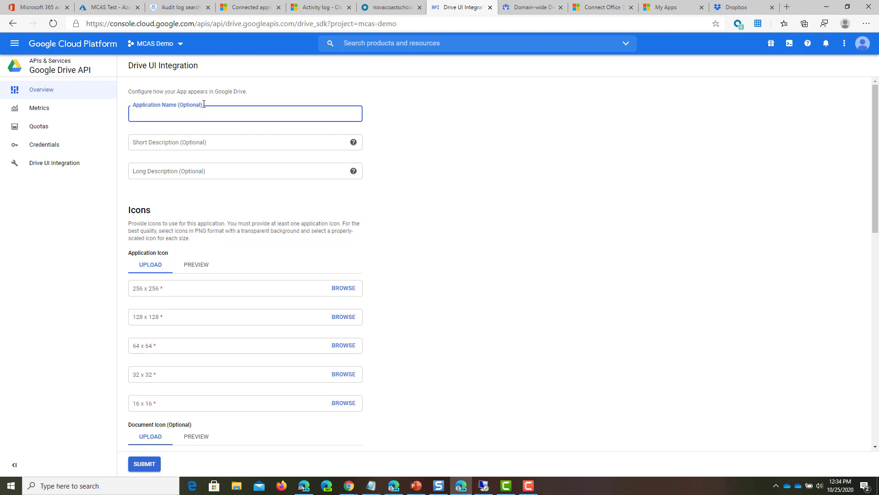
type("MCAS")
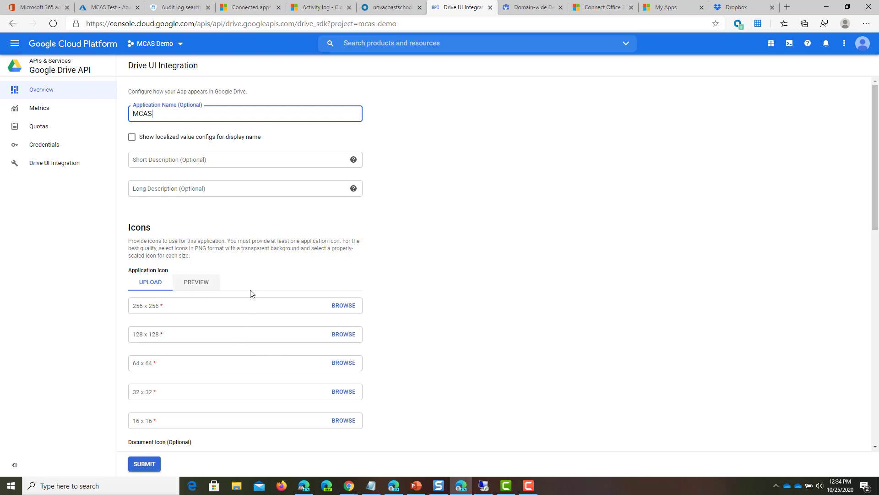
Step: Upload ms_app_128.png from the computer as the 256 x 256 and 128 x 128 application icons
left_click(333, 308)
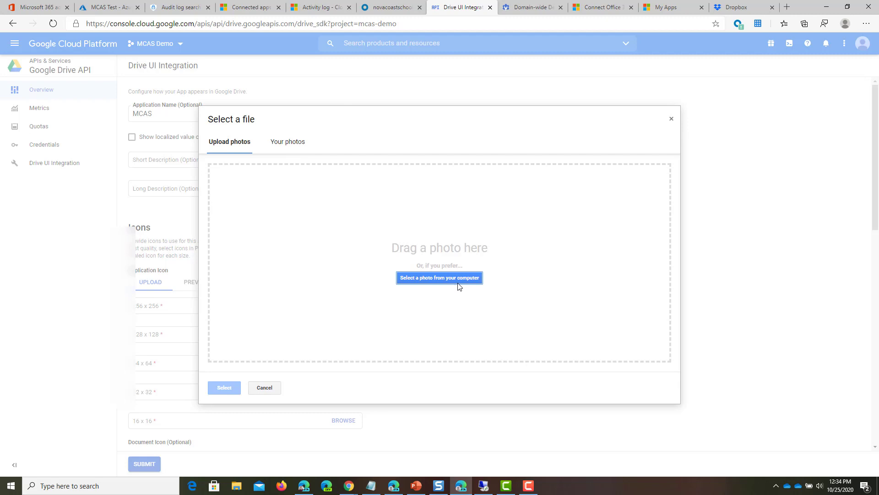
left_click(448, 281)
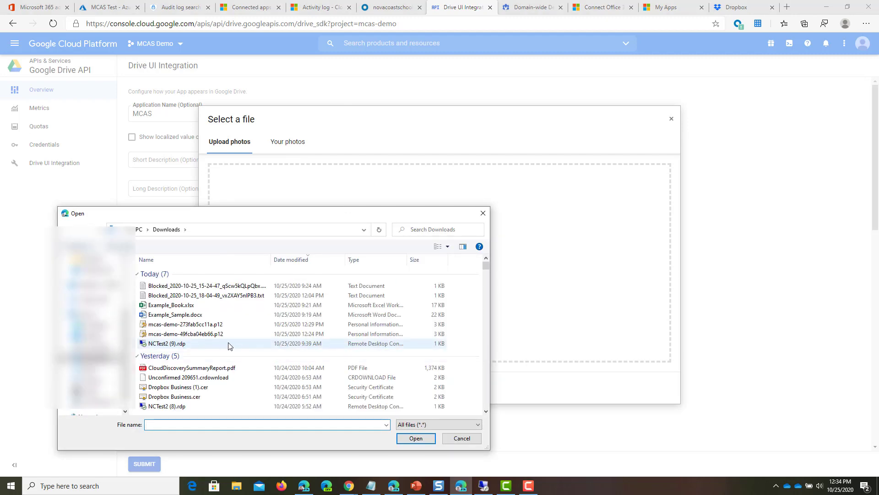
scroll(229, 348, "down", 3)
left_click(208, 385)
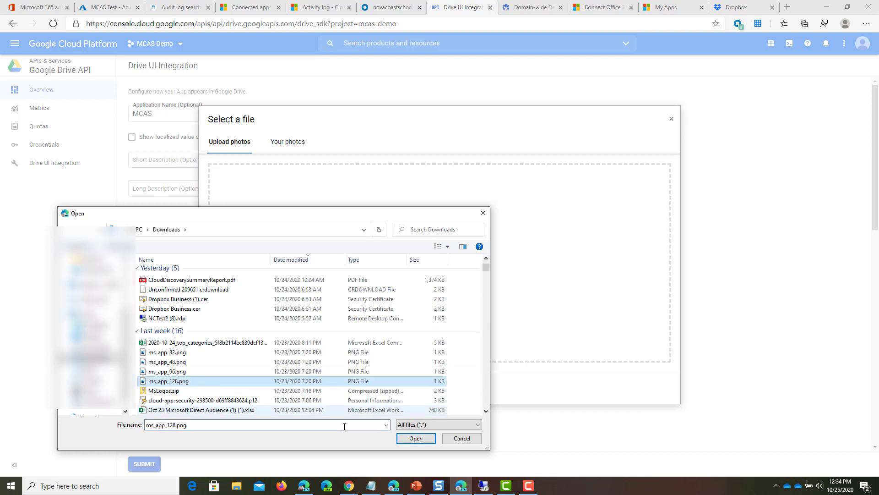
left_click(404, 438)
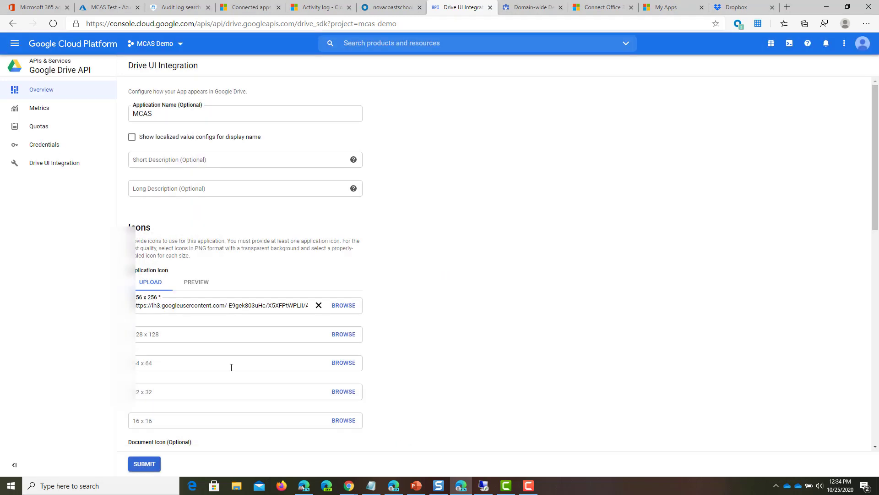
left_click(343, 335)
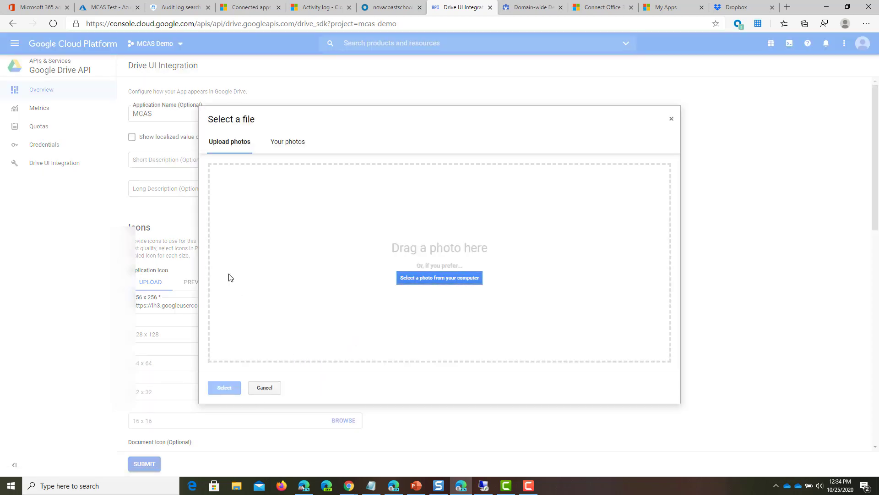
left_click(437, 278)
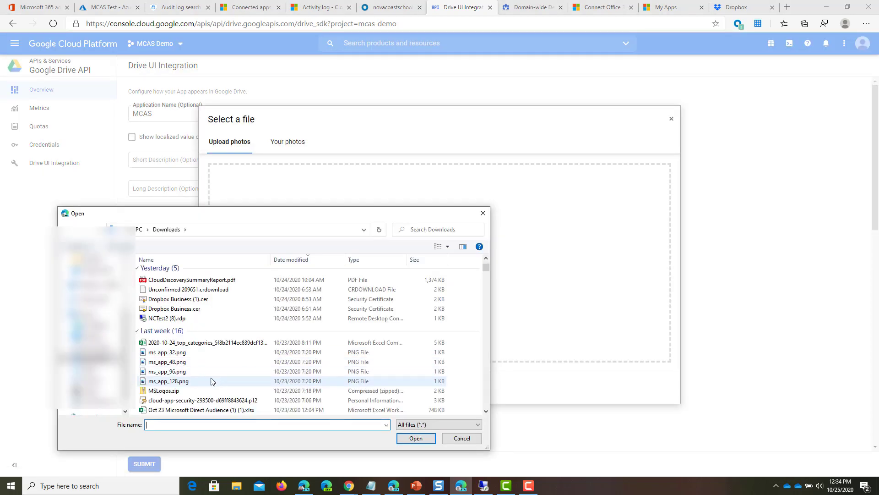
left_click(212, 381)
left_click(414, 437)
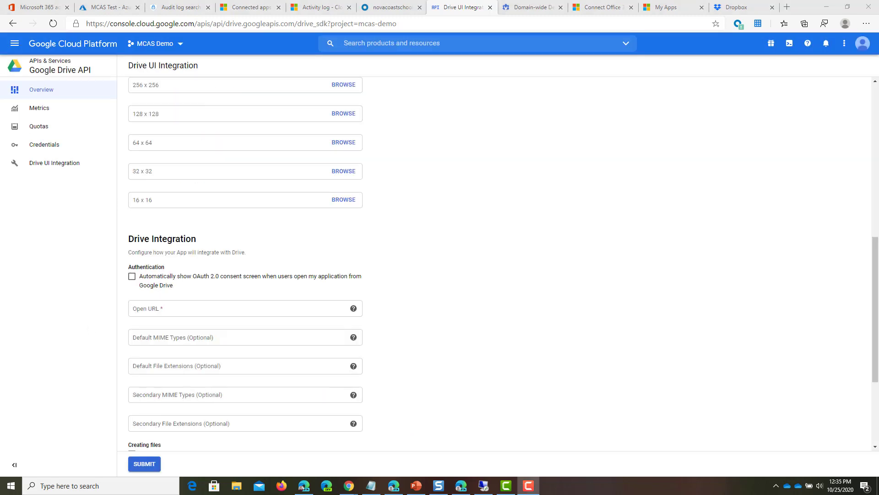
scroll(206, 257, "up", 2)
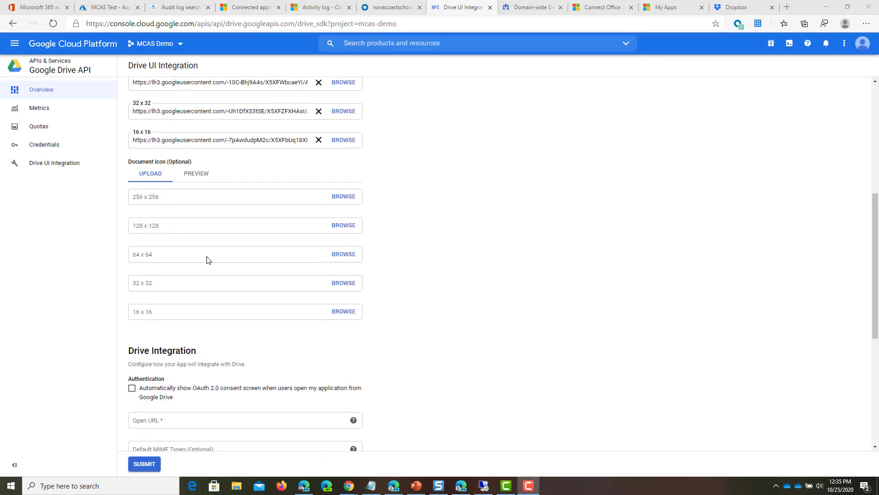
scroll(206, 344, "down", 1)
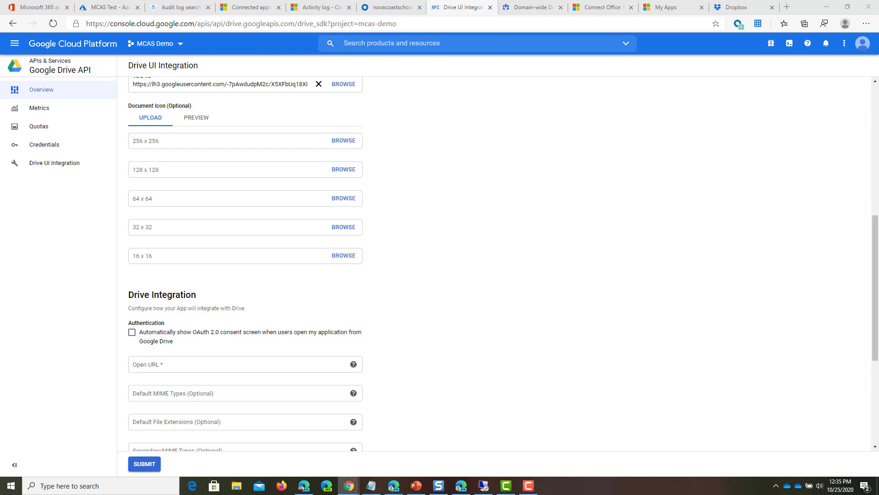
left_click(205, 360)
type("https://portal.cloudappsecurity.com/#/services/11770?tab=files")
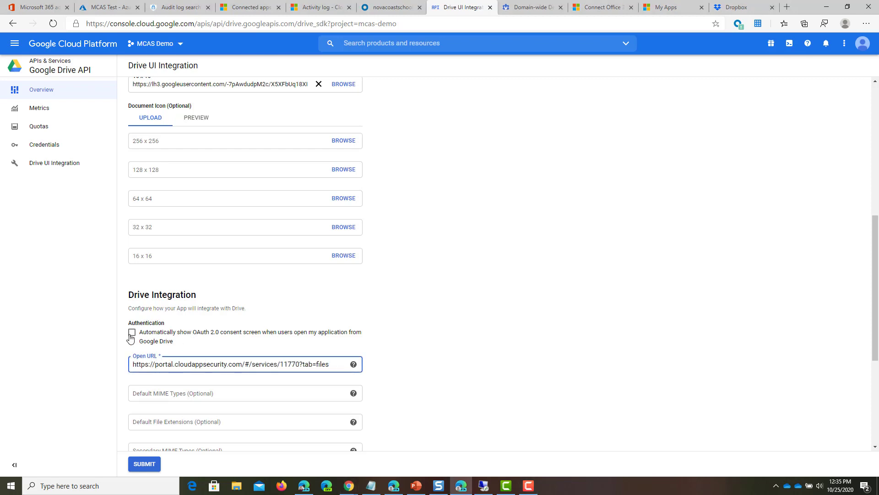
scroll(245, 343, "down", 4)
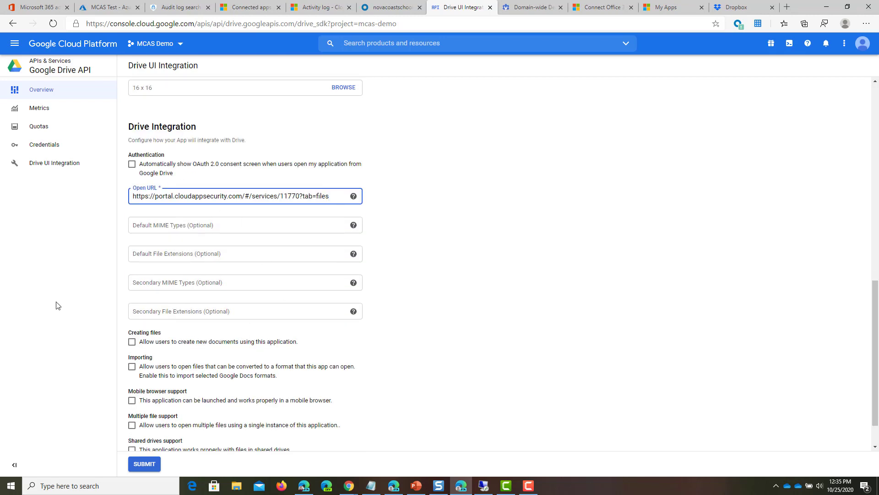
scroll(185, 309, "down", 1)
left_click(157, 465)
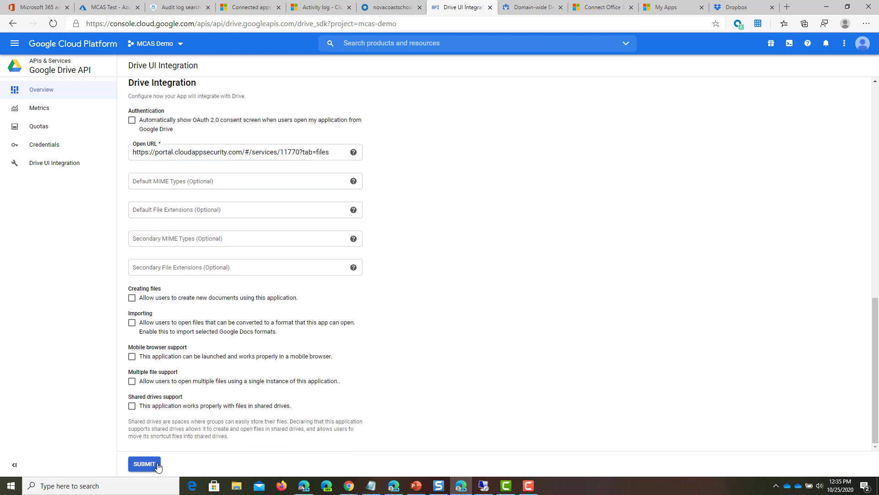
scroll(249, 308, "up", 12)
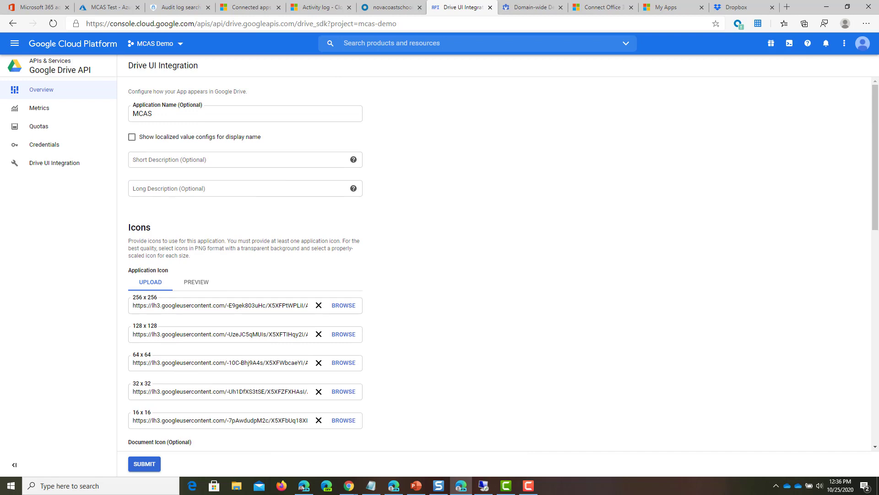
Step: Open the Google Workspace Marketplace SDK's App Configuration page and select its App Id
left_click(21, 72)
scroll(310, 423, "down", 2)
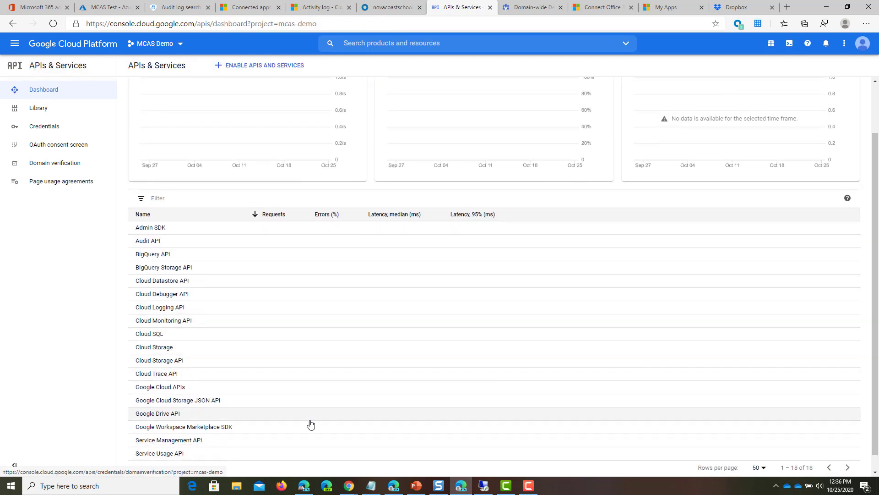
scroll(228, 434, "down", 1)
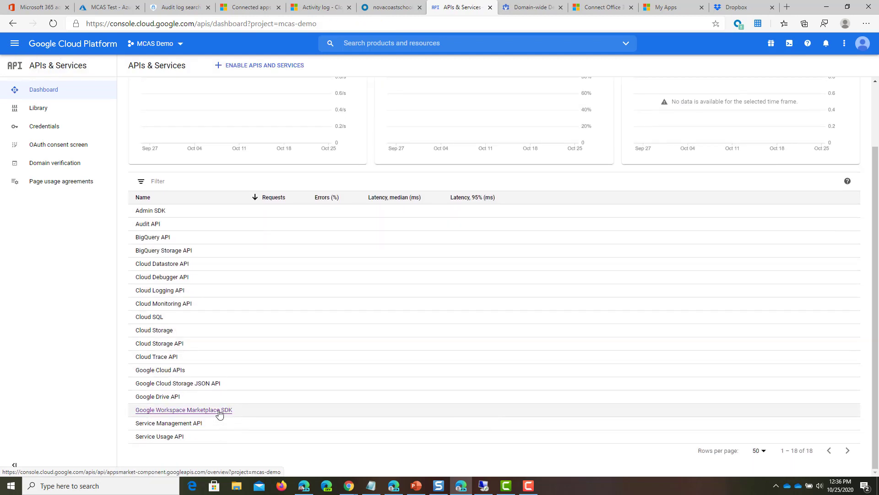
left_click(218, 411)
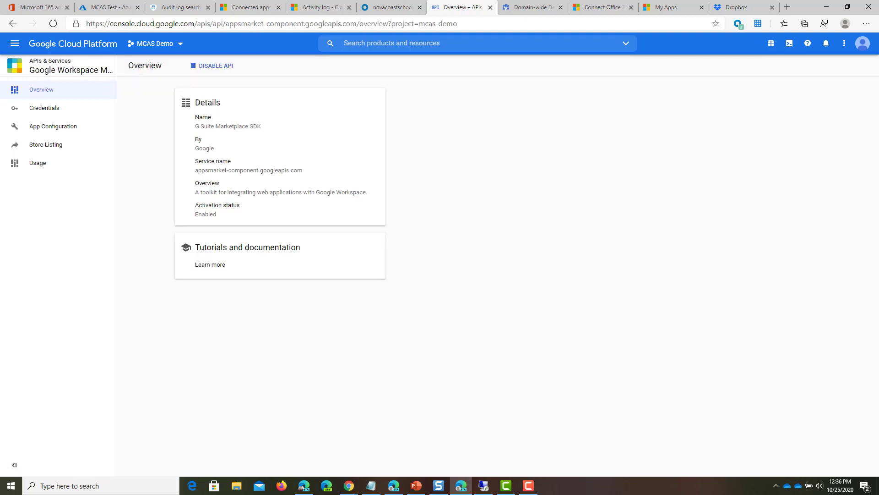
left_click(73, 133)
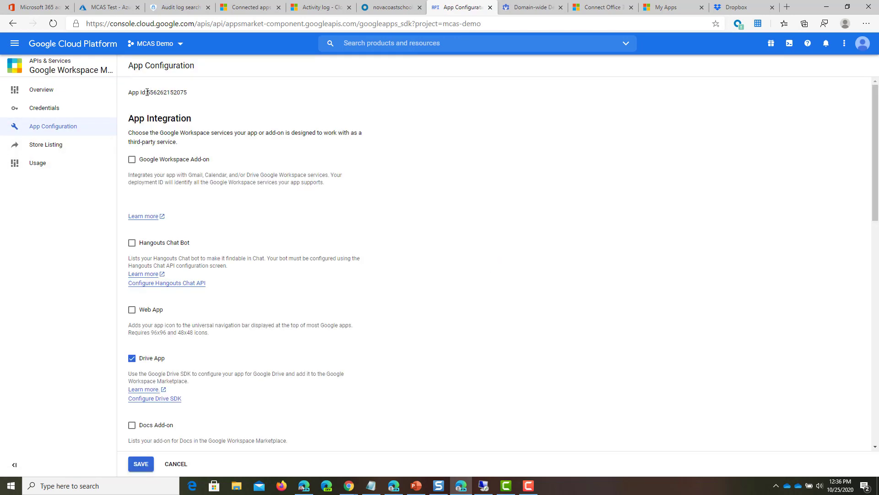
double_click(154, 93)
key("ctrl+c")
key("alt+Tab")
key("alt+Tab")
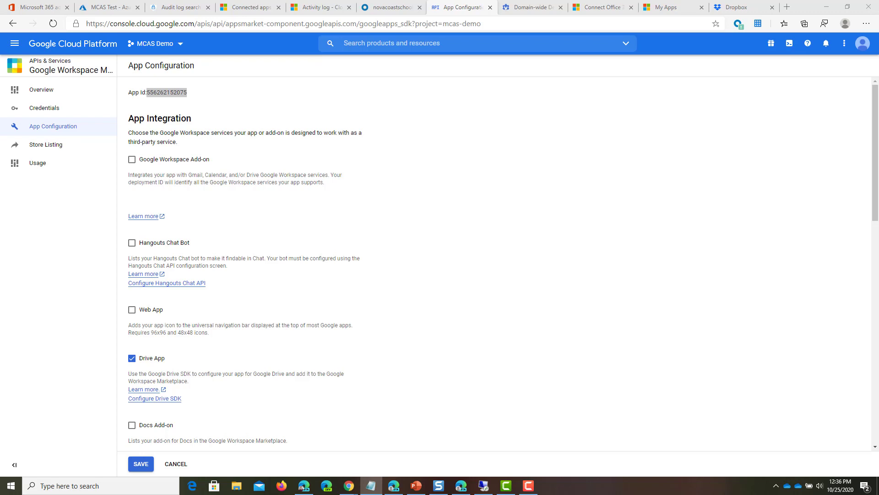
key("alt+Tab")
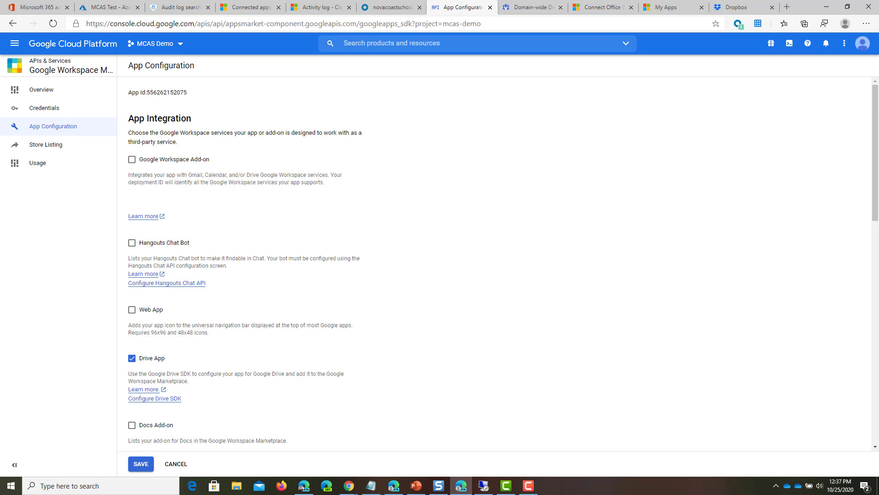
Step: Add OAuth scope entries, pasting admin.reports.audit.readonly into a new Scope field
scroll(255, 258, "down", 9)
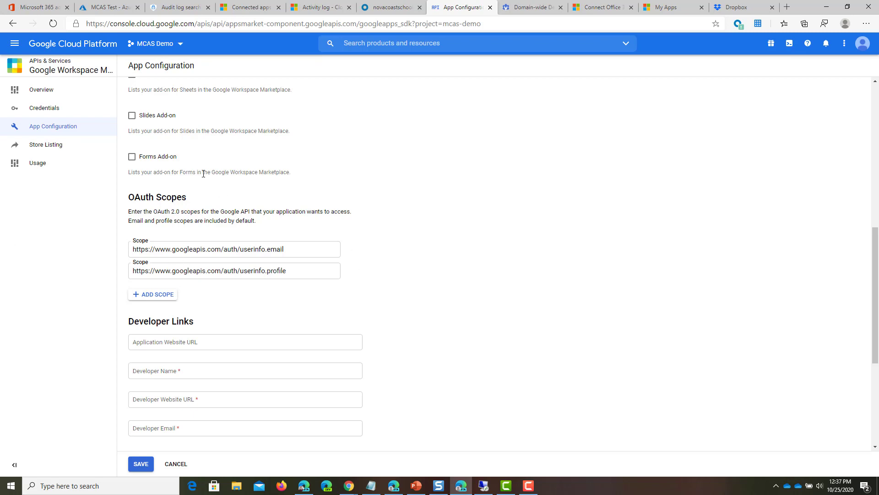
scroll(203, 174, "up", 9)
scroll(215, 197, "down", 7)
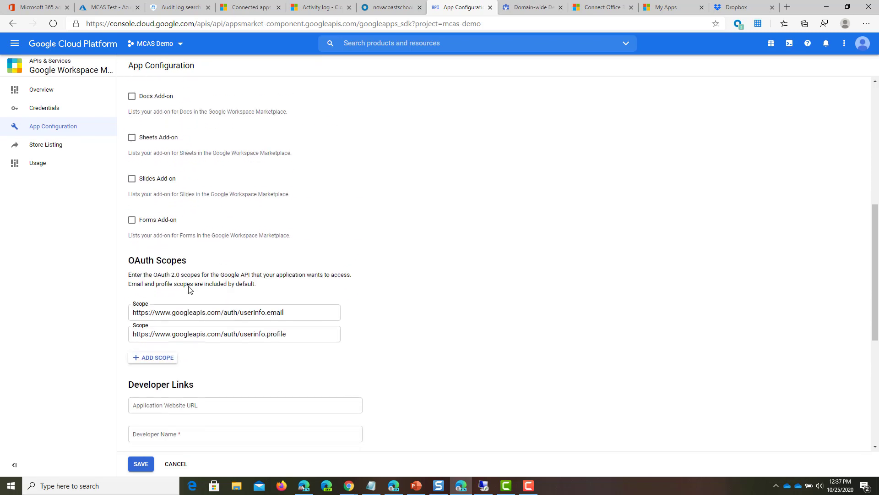
scroll(190, 288, "down", 1)
left_click(147, 297)
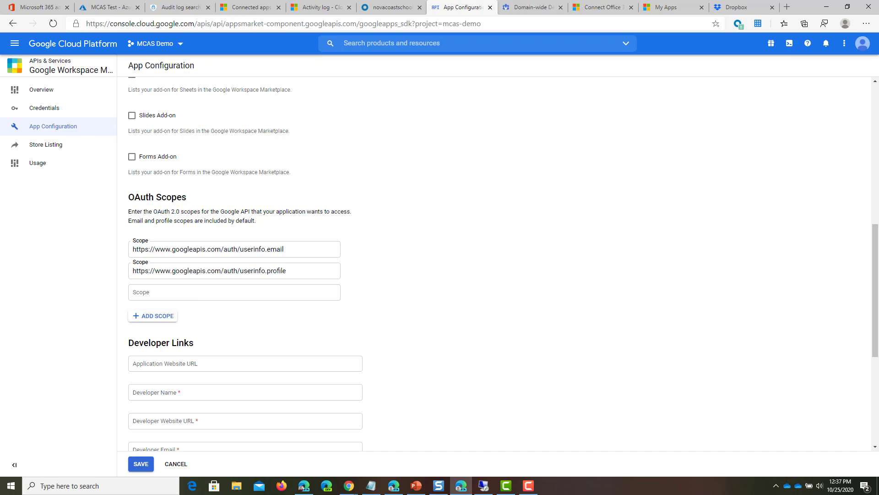
key("alt+Tab")
left_click(217, 296)
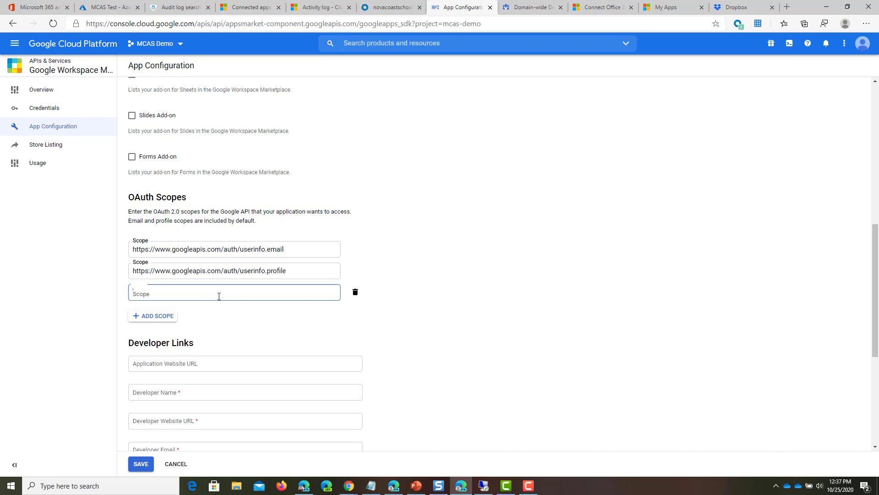
type("https://www.googleapis.com/auth/admin.reports.audit.readonly")
left_click(150, 316)
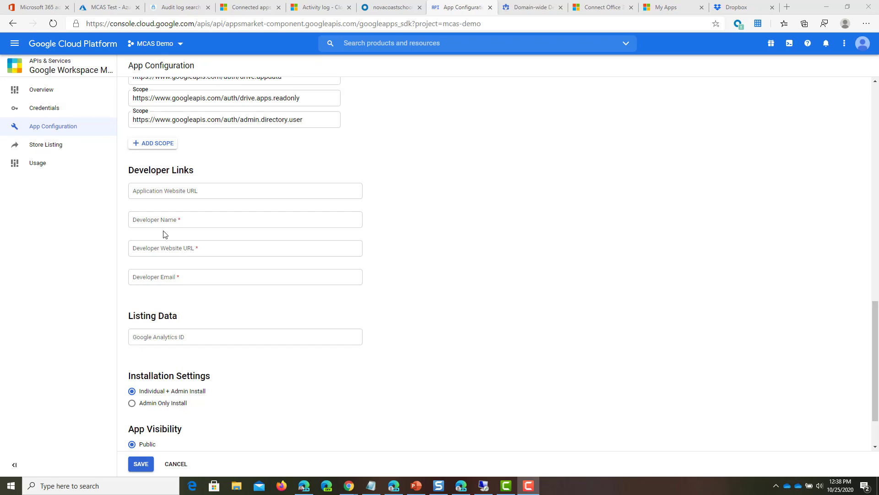
Step: Enter Tminus365 as the developer name and start filling in the developer email
left_click(175, 224)
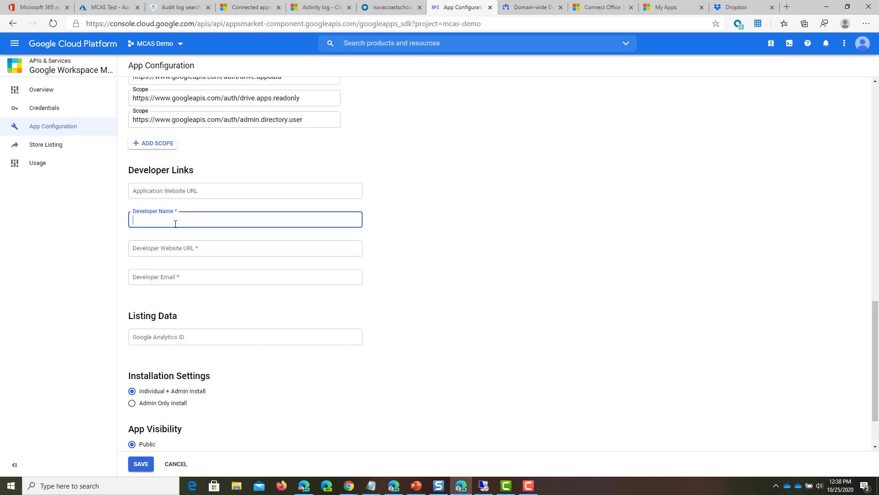
type("Tminus365")
left_click(219, 281)
type("n")
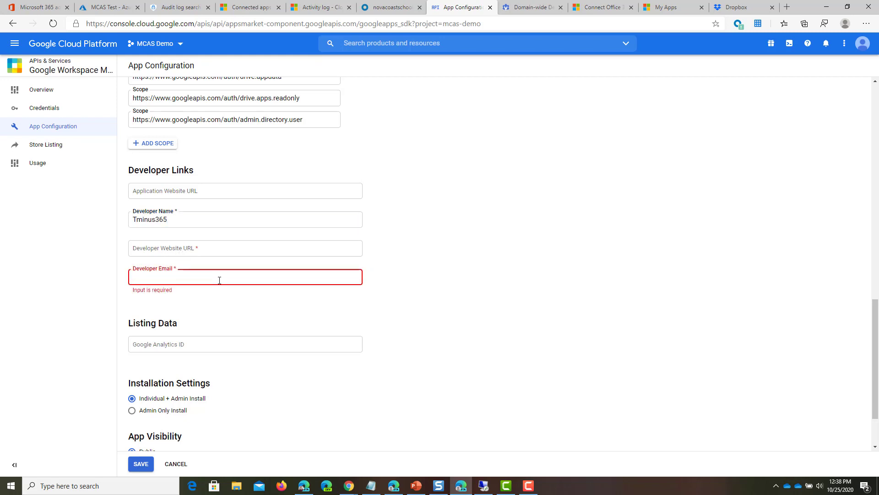
key("BackSpace")
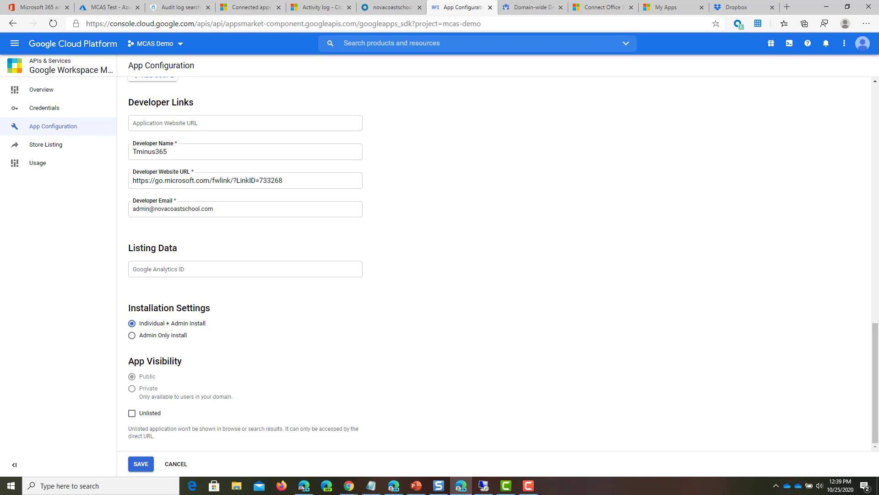
left_click(517, 18)
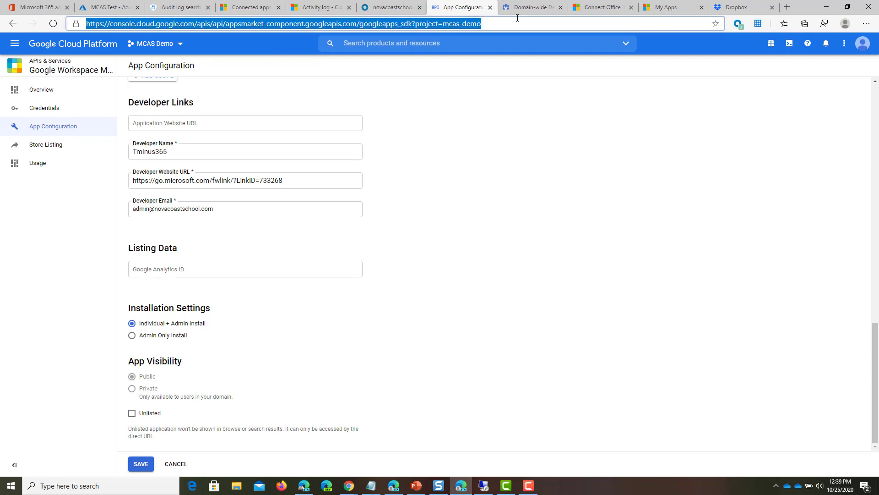
Step: In Google Admin, go from Security to API controls and open Manage Google Services
left_click(518, 7)
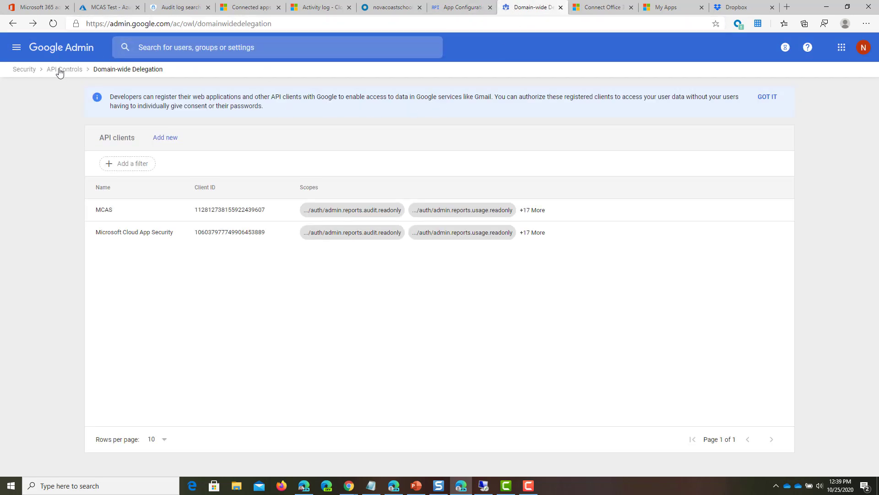
left_click(26, 69)
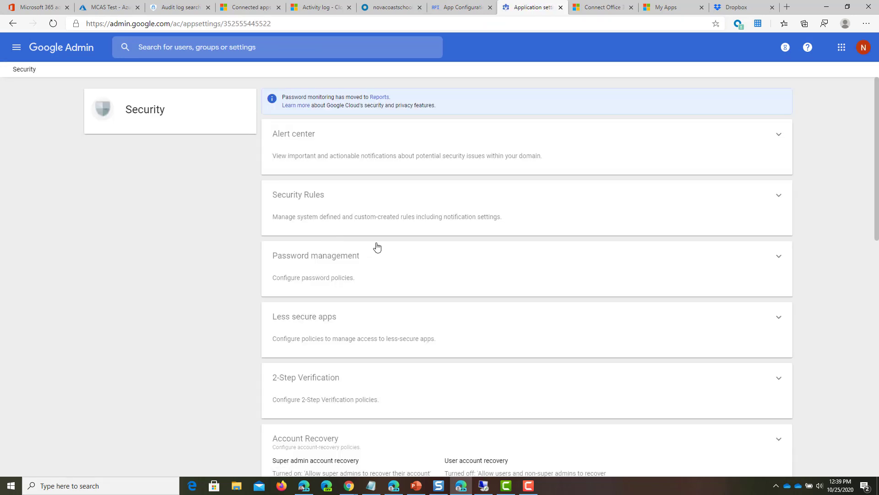
scroll(378, 248, "down", 11)
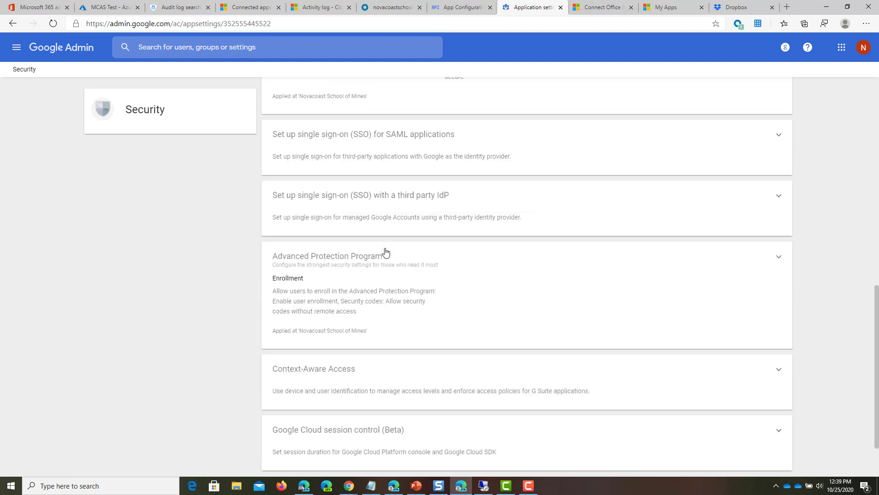
left_click(491, 424)
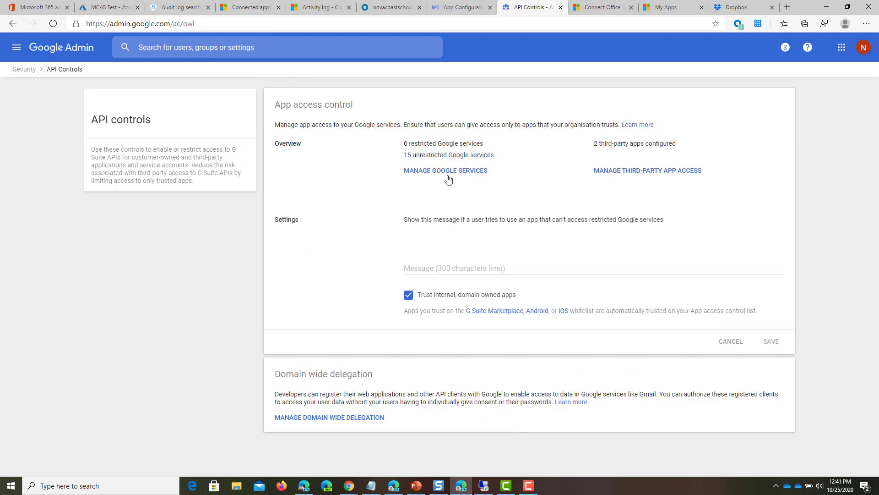
left_click(449, 177)
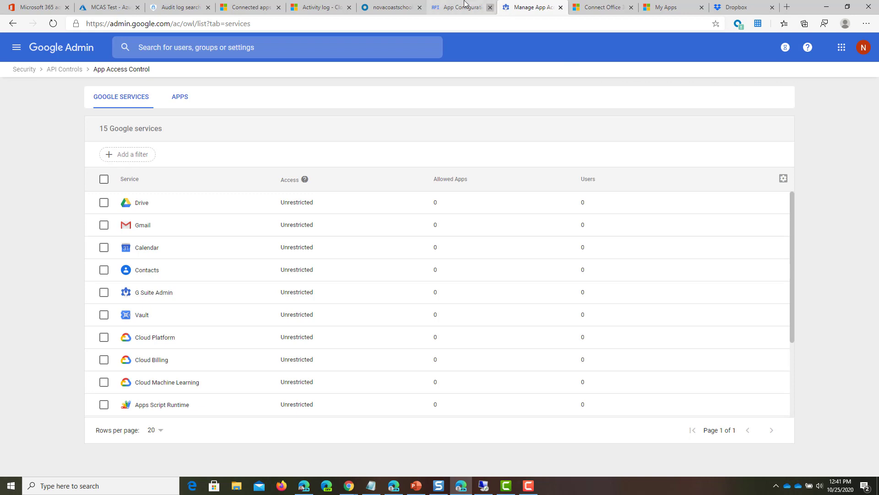
Step: Paste the service account client ID and the project number into the Google Workspace connector form
left_click(248, 7)
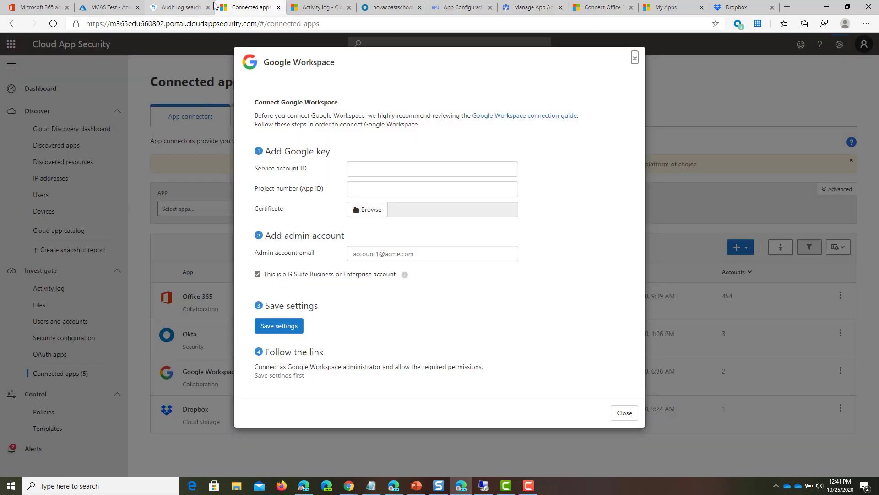
left_click(414, 168)
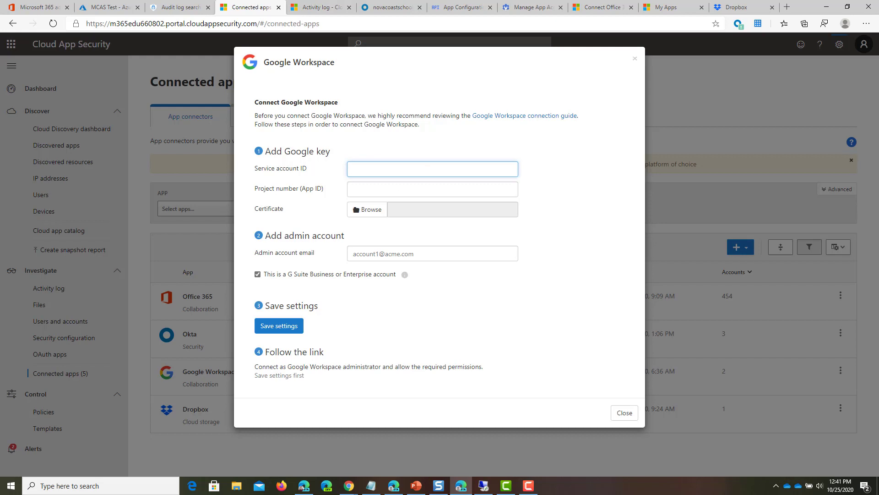
key("ctrl+v")
key("alt+Tab")
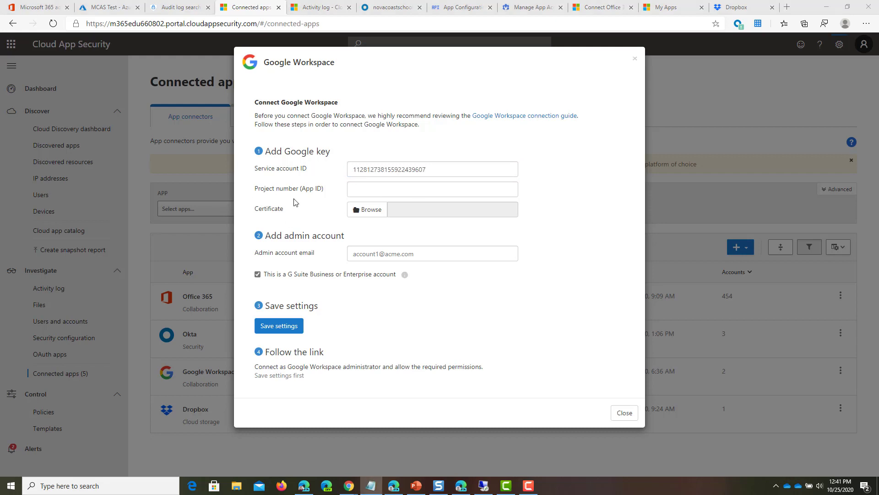
key("alt+Tab")
key("ctrl+v")
Step: Upload mcas-demo-273fab5cc11a.p12, enter the admin account email, and save the connector settings
left_click(371, 217)
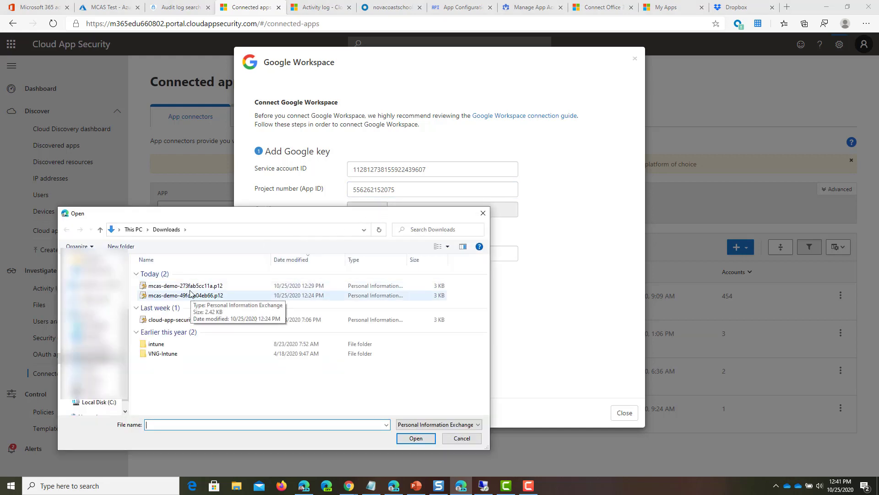
left_click(193, 286)
left_click(415, 438)
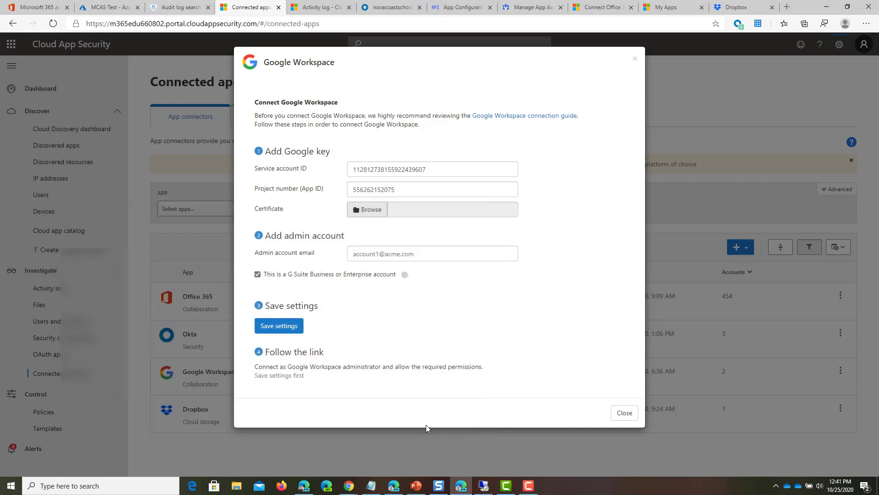
left_click(428, 257)
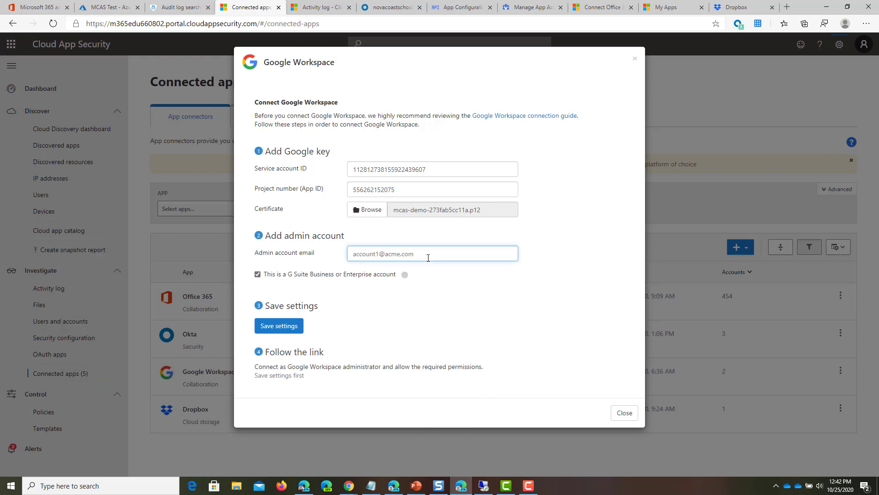
left_click(297, 332)
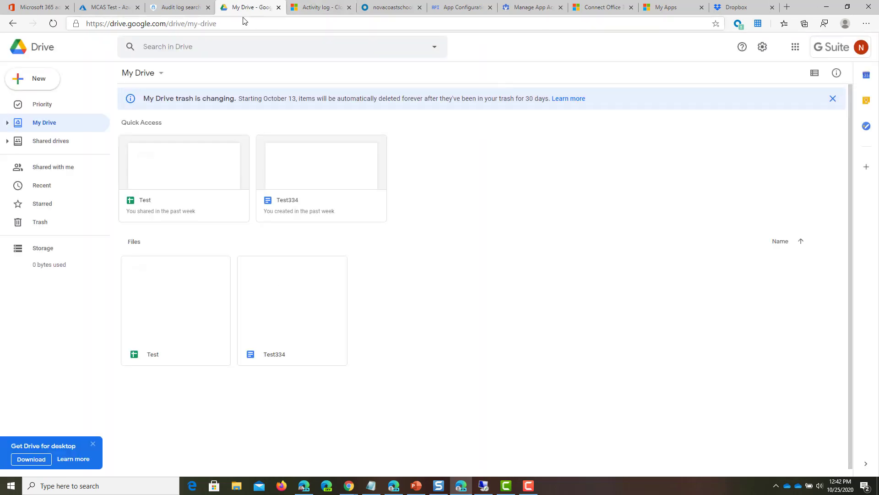
Step: Return to the Cloud App Security connected apps list
left_click(178, 6)
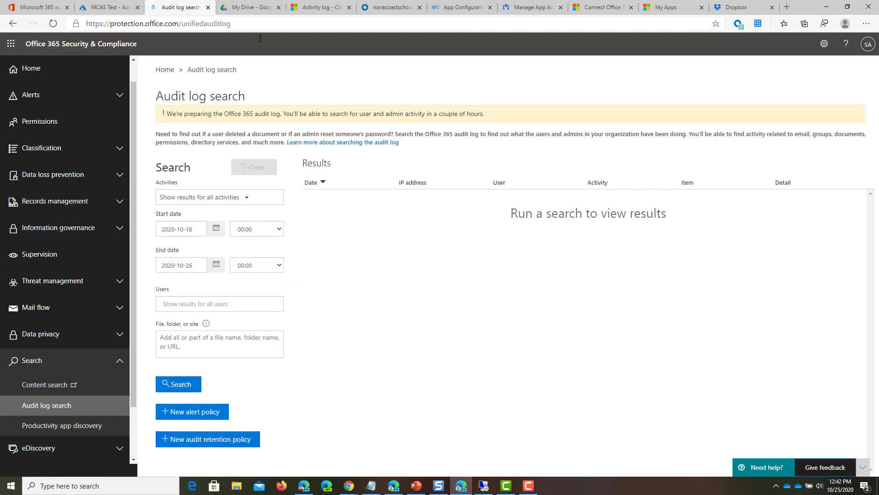
left_click(255, 8)
left_click(11, 23)
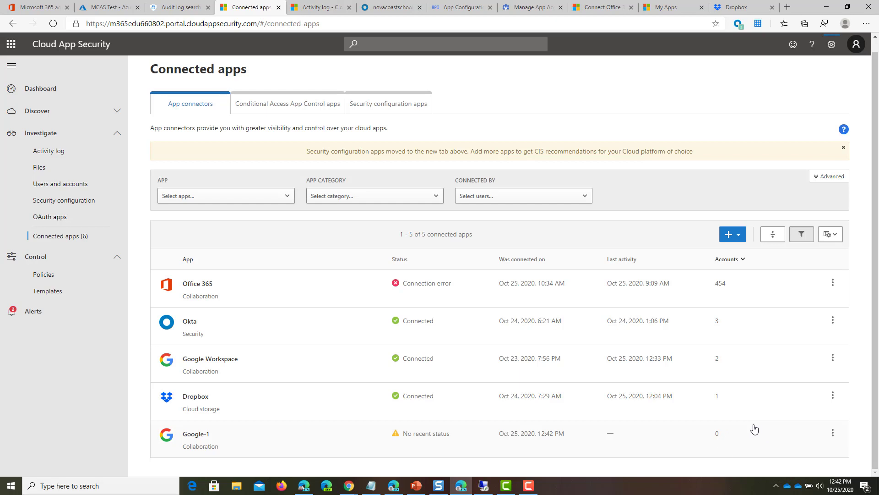
Step: Run a connection test on the Google-1 connector, then view the Files list
mouse_move(499, 455)
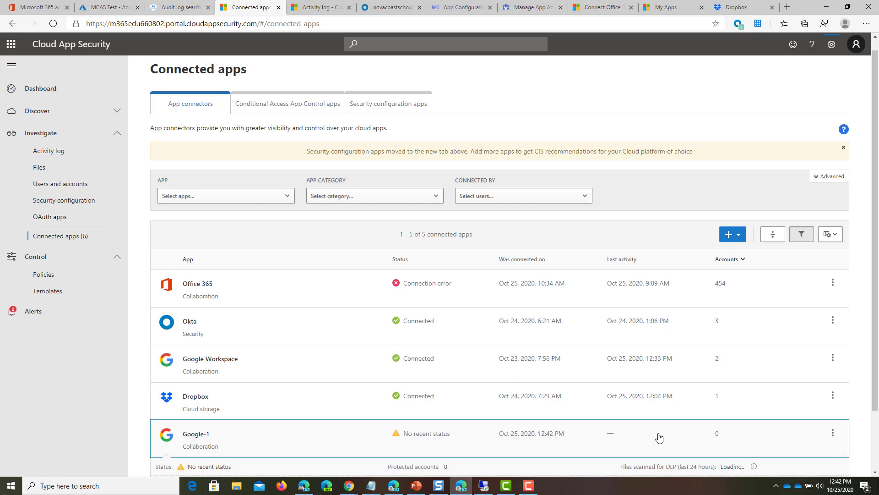
scroll(451, 386, "down", 2)
left_click(371, 374)
left_click(224, 430)
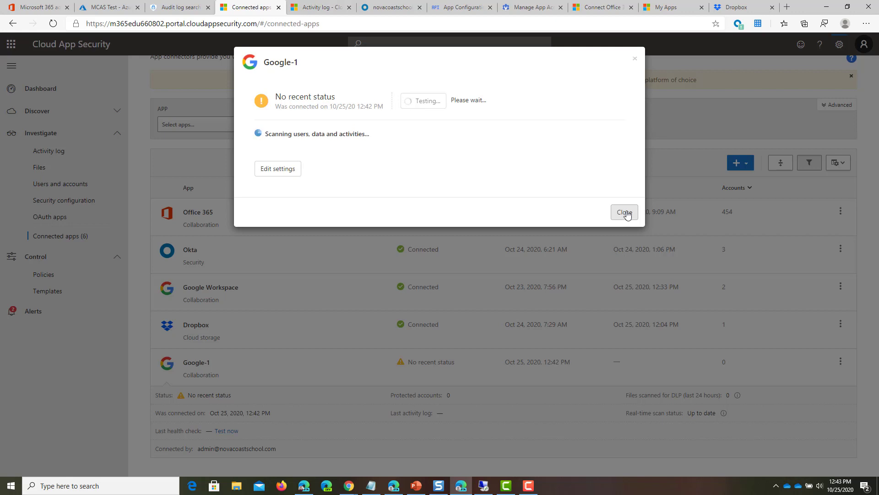
left_click(625, 213)
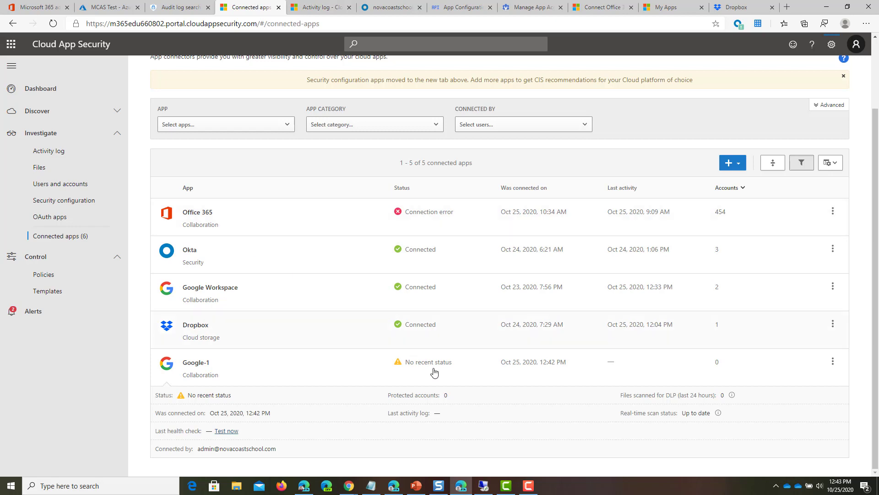
left_click(80, 176)
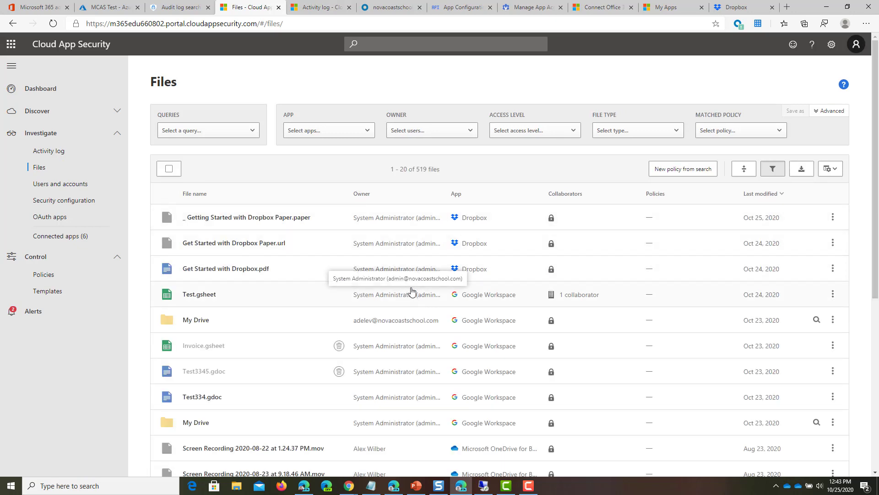
Step: Filter the Files list to Google Cloud and Google Workspace apps
scroll(412, 291, "down", 2)
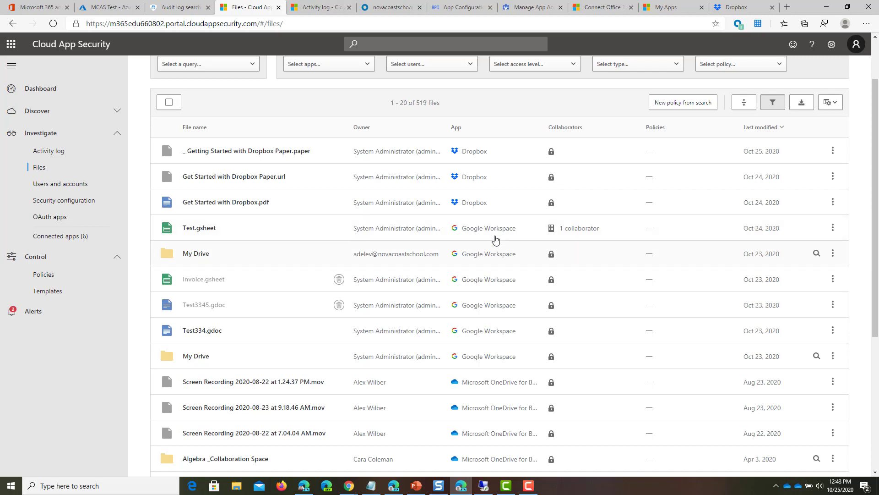
scroll(309, 208, "up", 2)
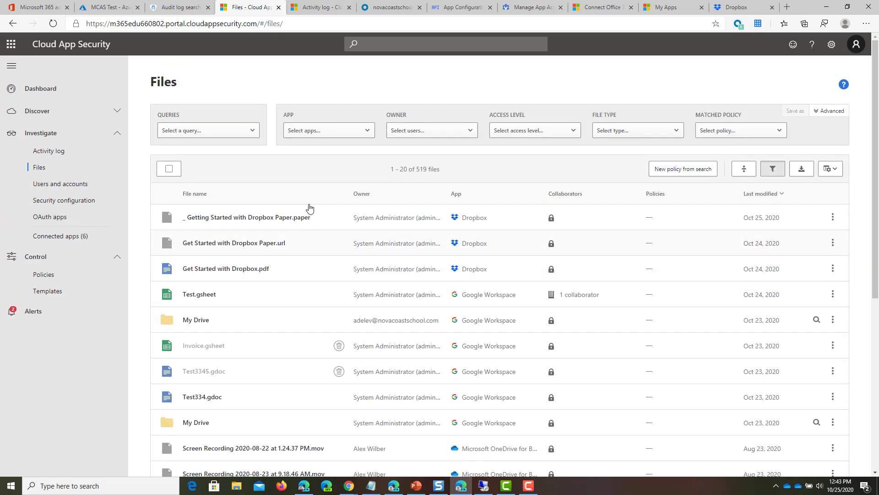
left_click(311, 130)
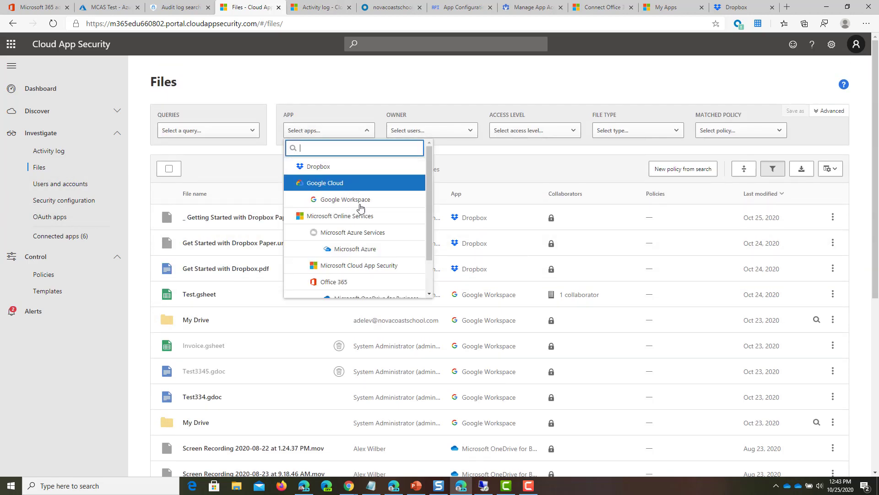
left_click(353, 182)
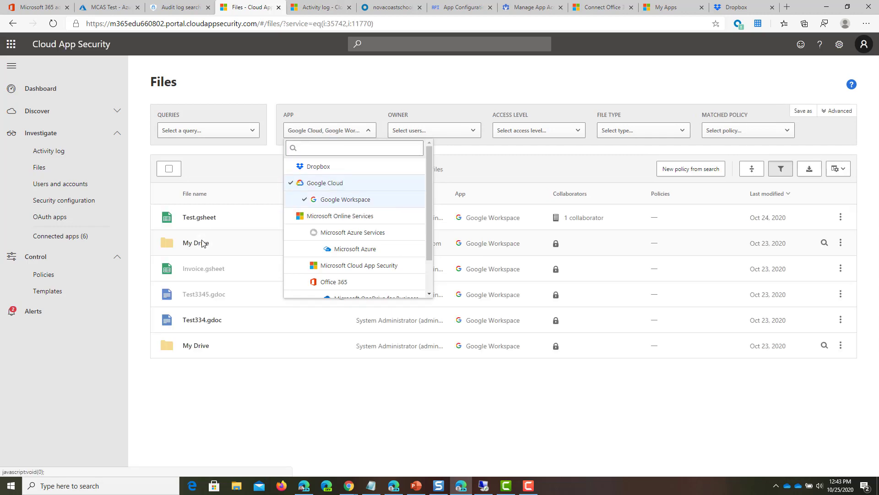
left_click(489, 395)
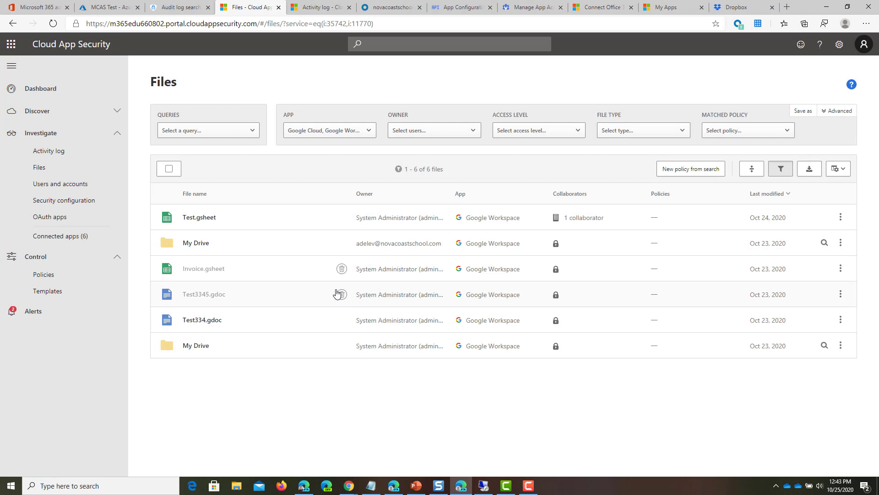
Step: Check Test.gsheet's collaborators and actions menu, then go to the Activity log
left_click(582, 219)
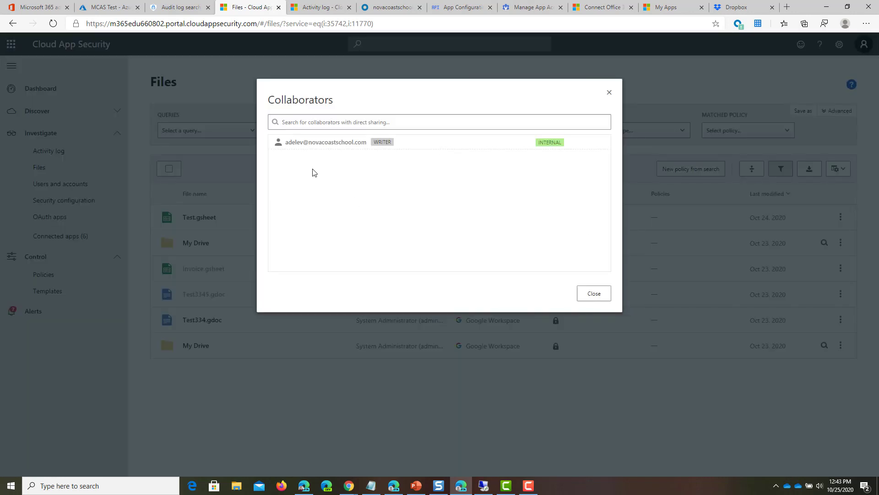
left_click(595, 295)
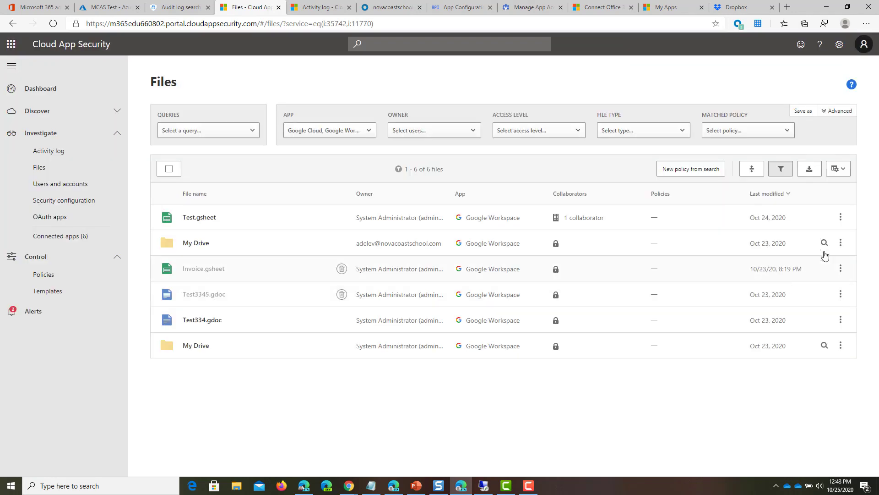
left_click(840, 220)
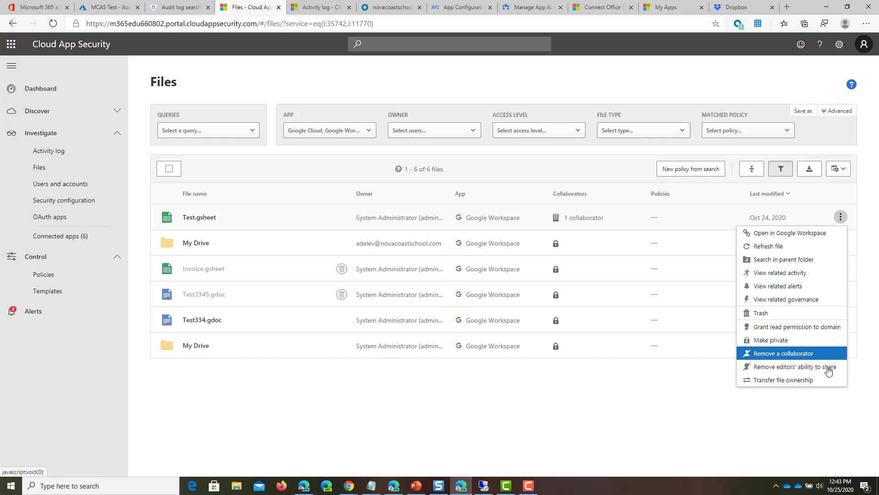
left_click(653, 418)
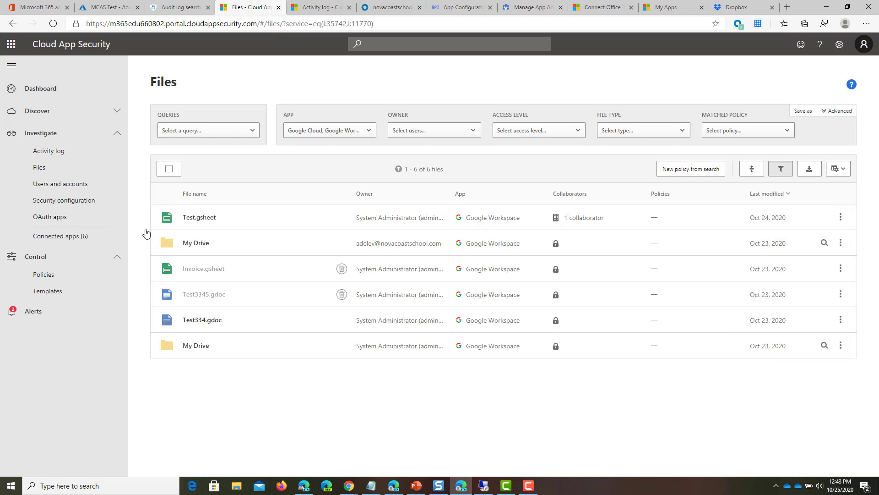
left_click(44, 150)
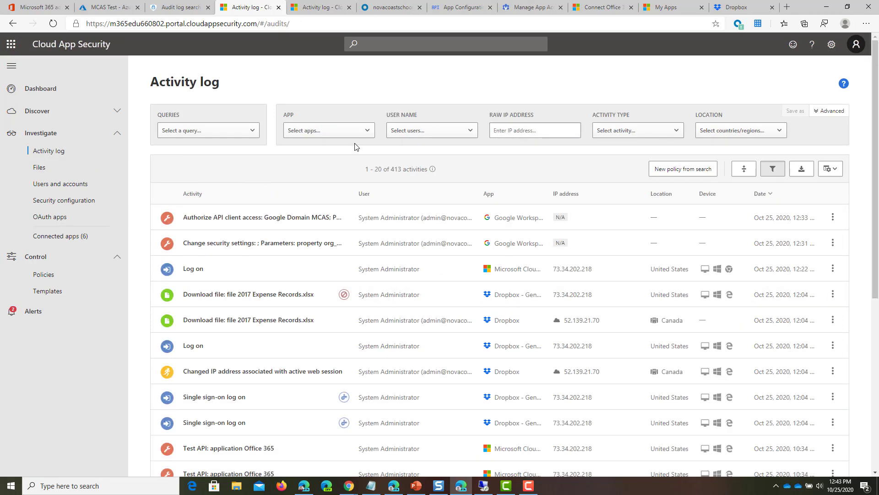
Step: Filter the Activity log to the Google Cloud and Google Workspace apps
left_click(343, 132)
left_click(390, 183)
left_click(341, 198)
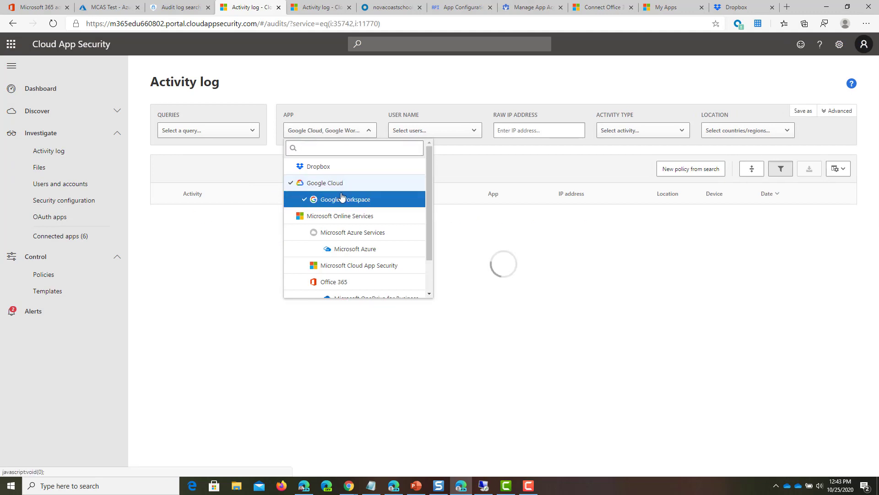
left_click(370, 131)
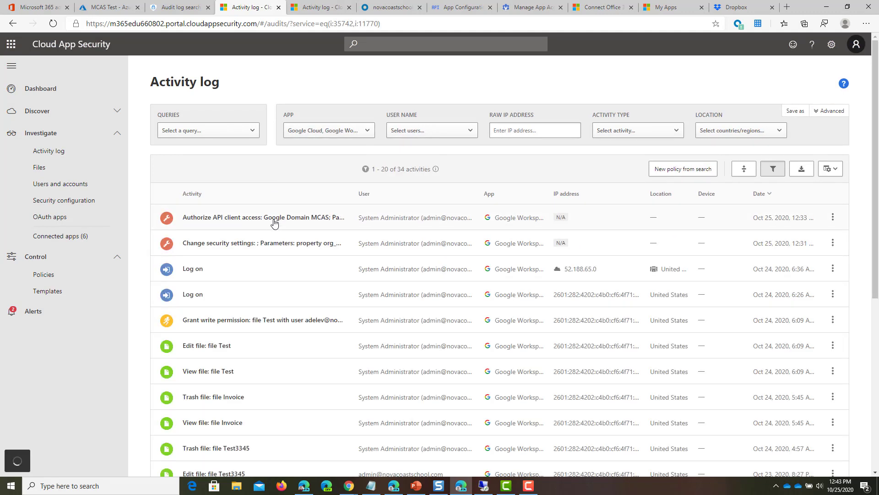
Step: Review the 34 Google activities and open the options menu for the 'Edit file: file Test' entry
scroll(247, 184, "down", 2)
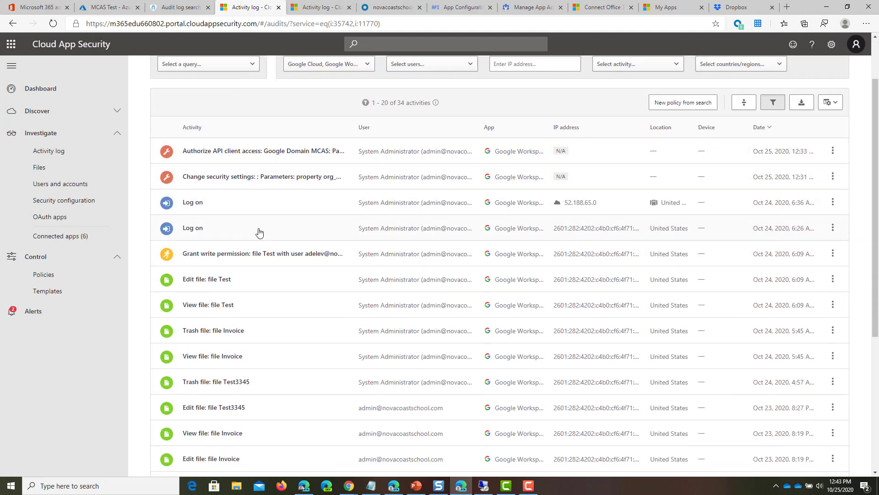
scroll(259, 232, "down", 4)
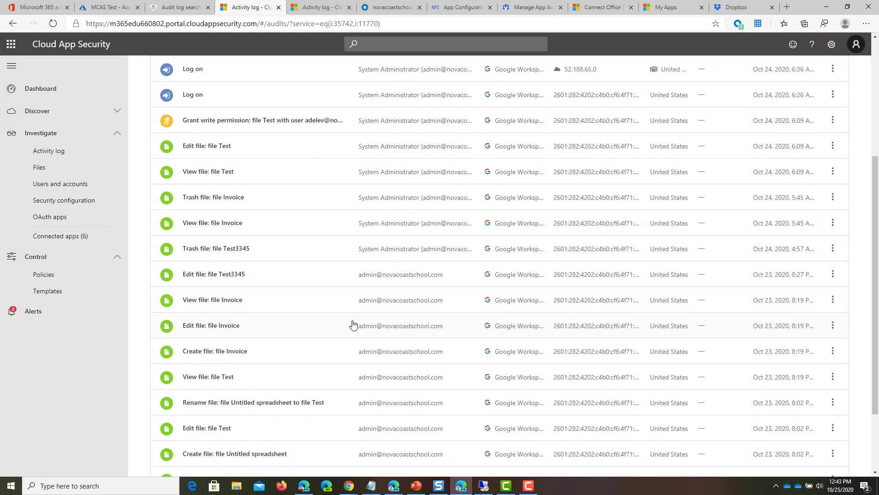
scroll(352, 324, "down", 3)
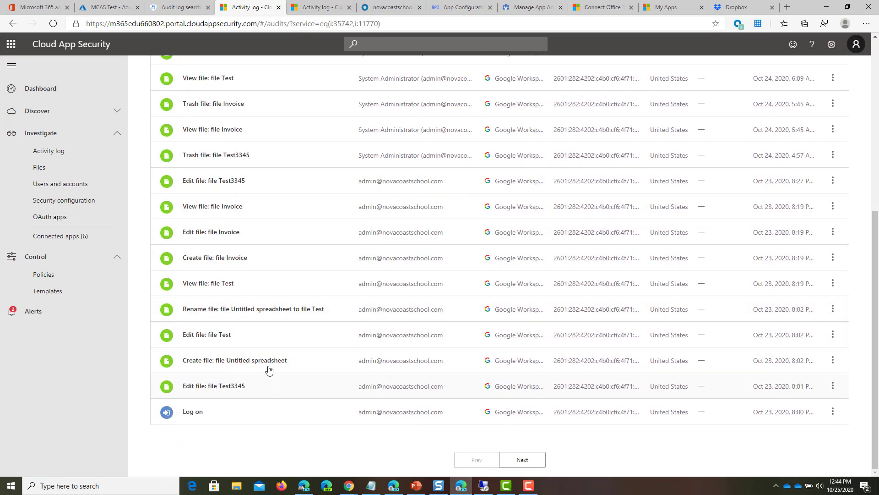
scroll(321, 385, "up", 6)
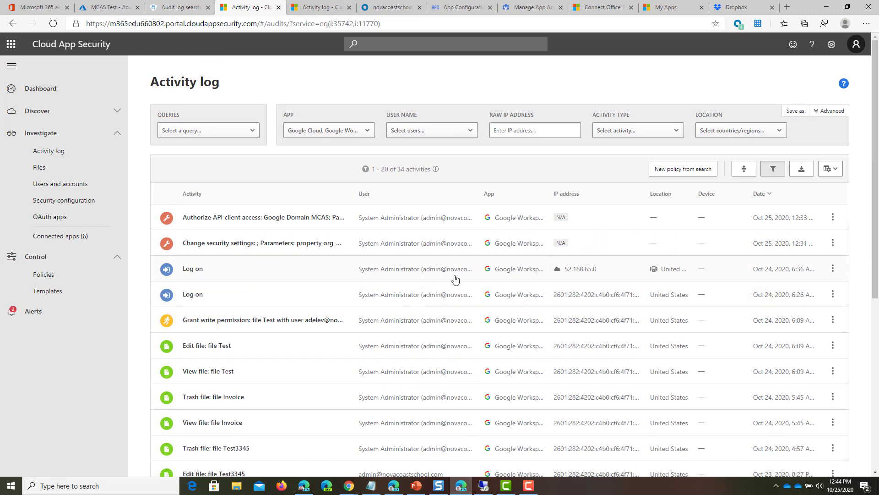
left_click(833, 344)
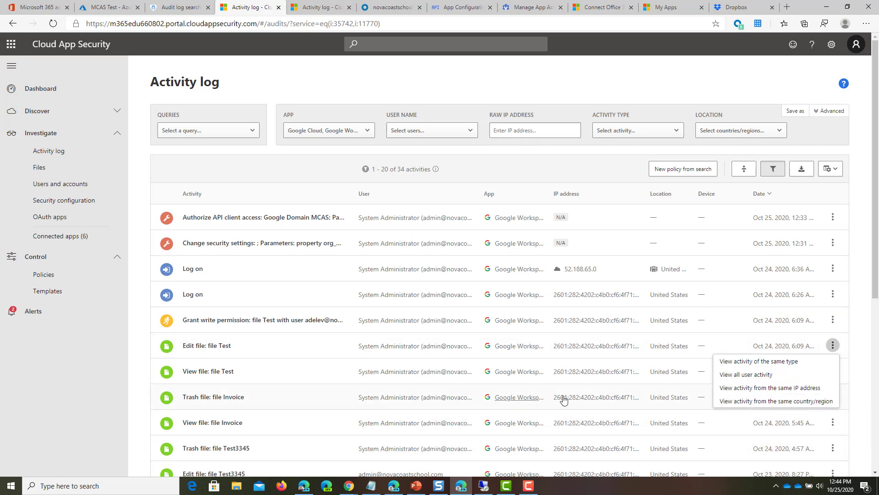
scroll(564, 400, "down", 2)
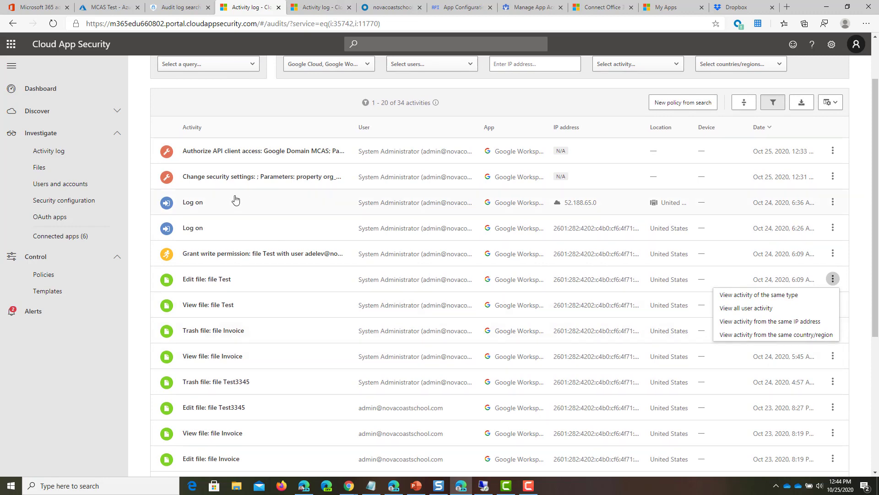
left_click(64, 235)
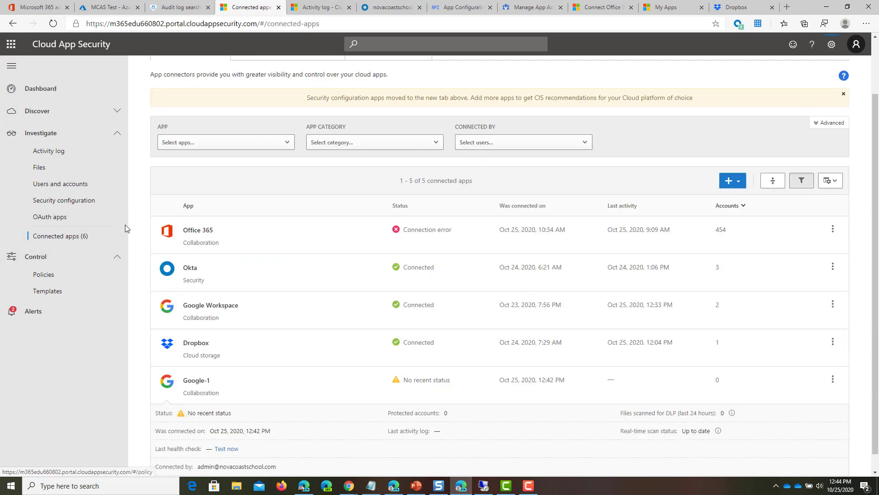